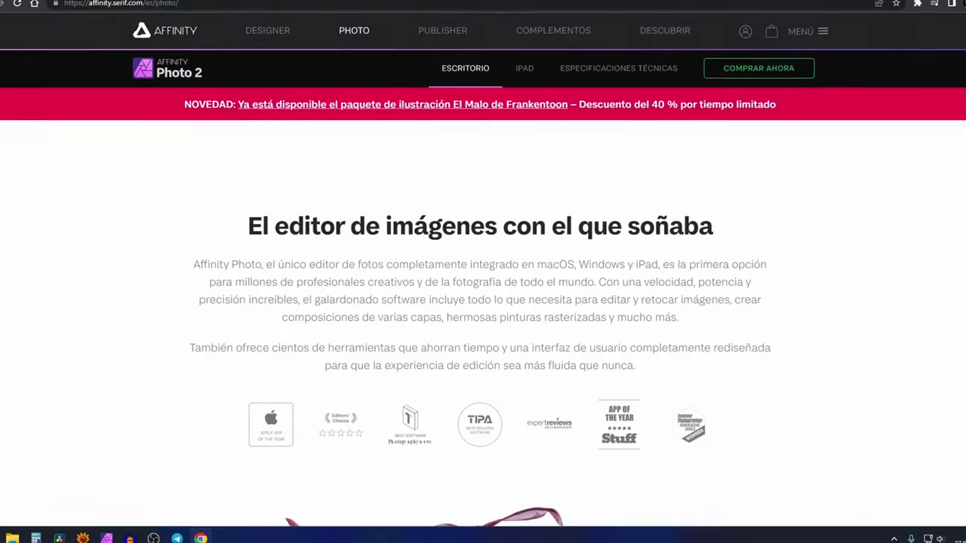
- Scroll down to find the waterfall RAW file CASCADA.RW2
scroll(483, 302, down, 5)
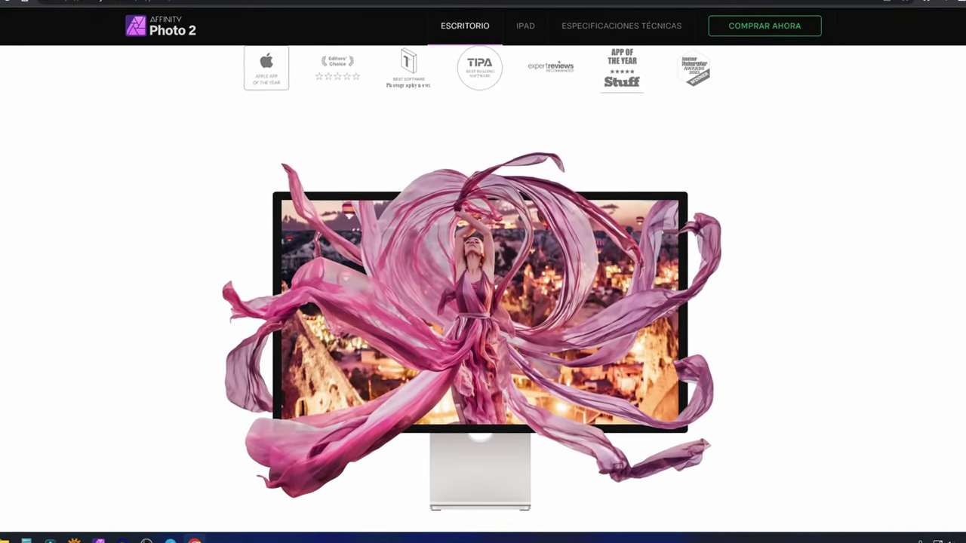
scroll(483, 301, down, 4)
scroll(483, 302, down, 2)
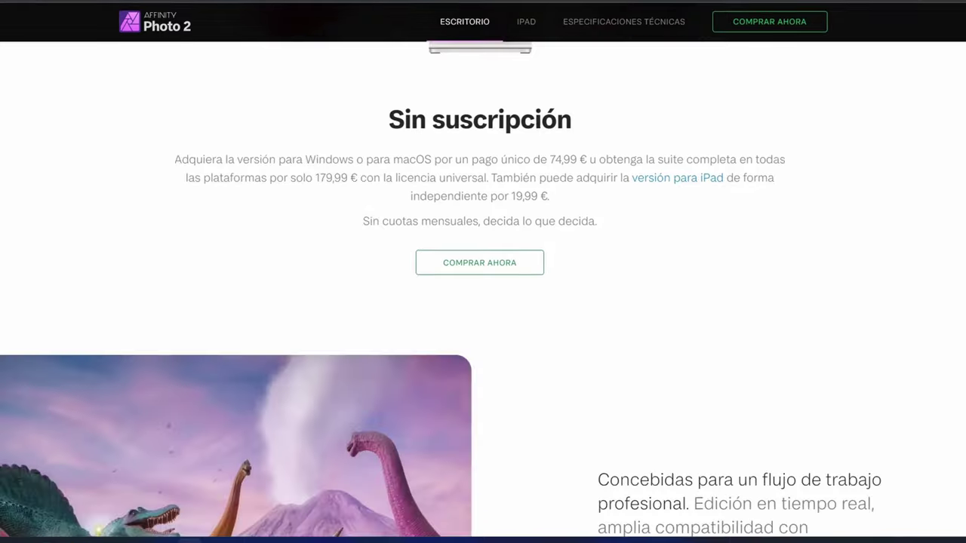
scroll(483, 302, down, 3)
scroll(483, 301, down, 2)
scroll(483, 302, down, 1)
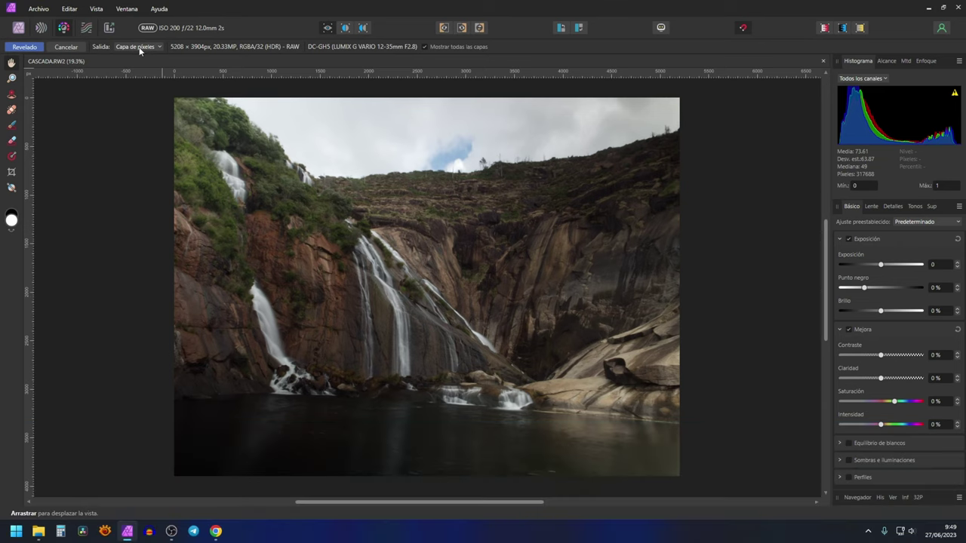
- Set the output to Capa RAW (incrustada) and develop CASCADA.RW2 into the document
click(135, 48)
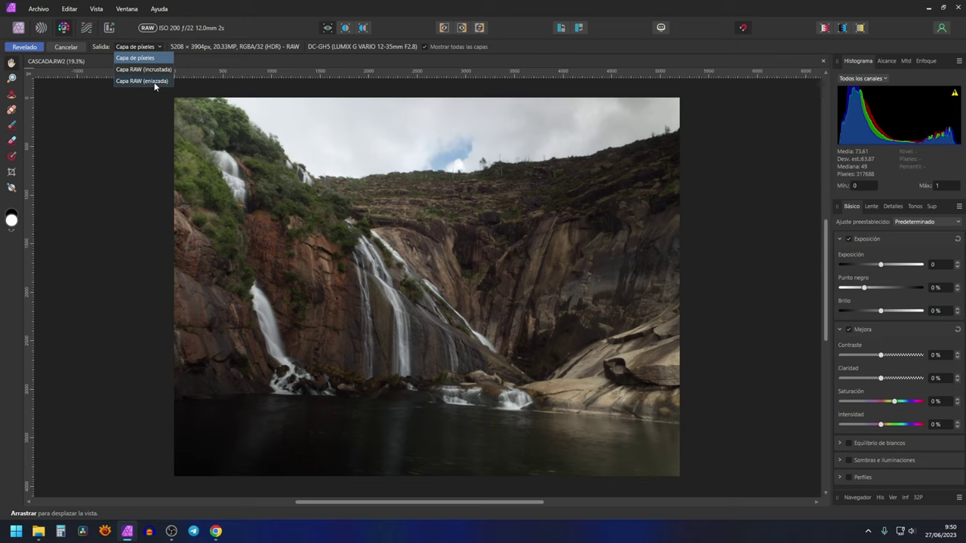
click(151, 69)
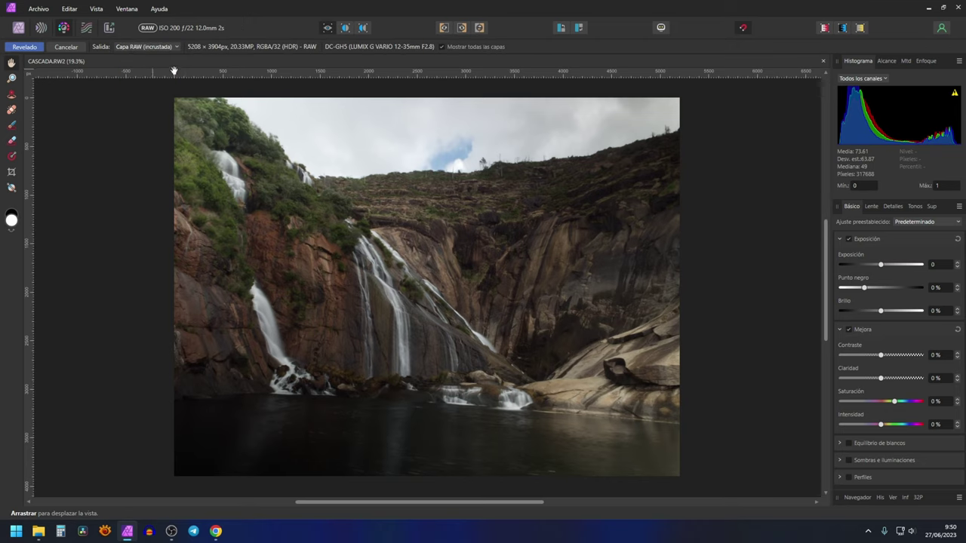
click(14, 47)
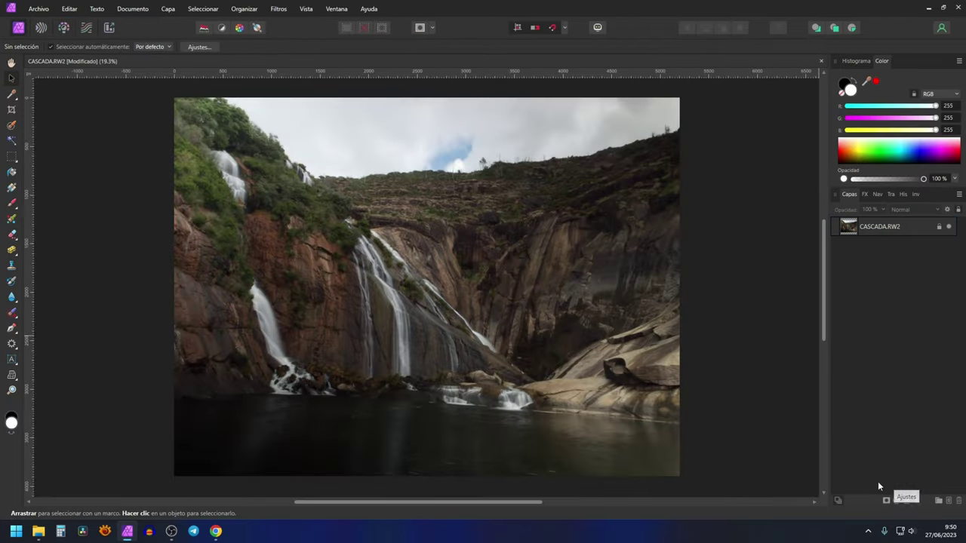
- Brighten the waterfall with an Exposición adjustment, then reopen the RAW layer's development
click(901, 503)
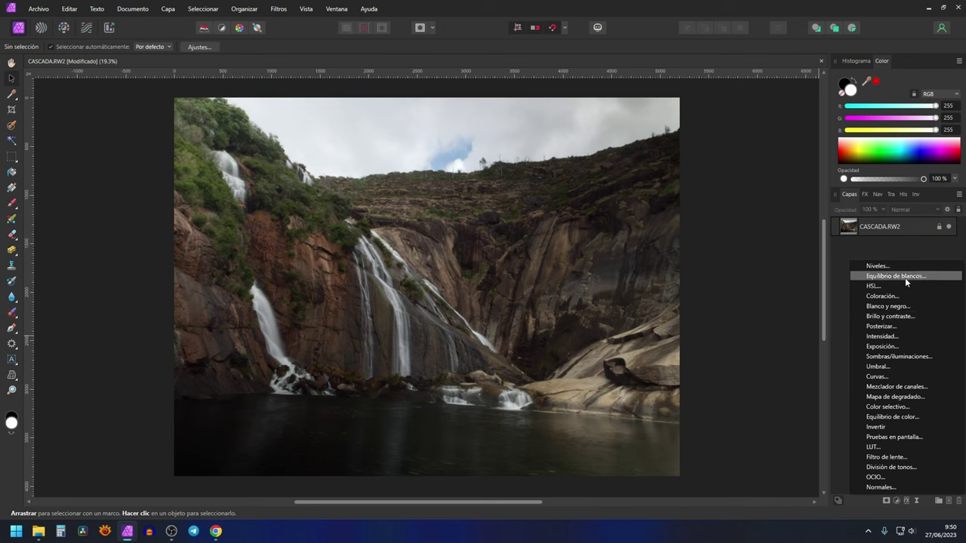
click(883, 346)
drag(681, 457, 700, 456)
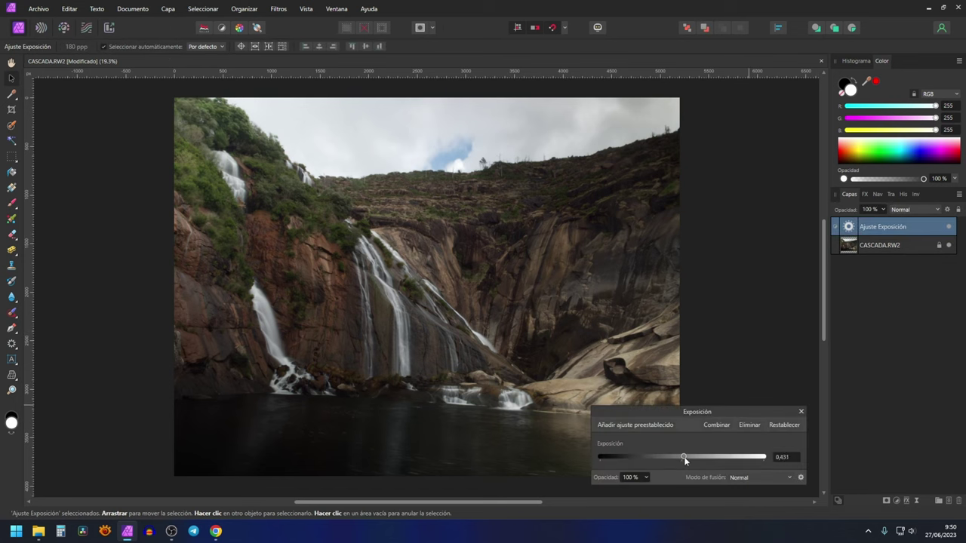
click(800, 411)
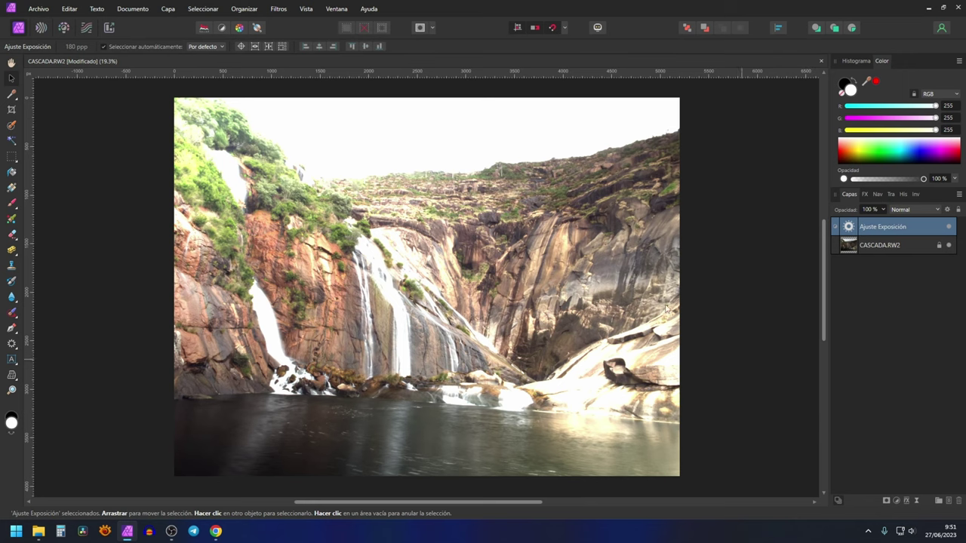
click(846, 256)
double_click(849, 246)
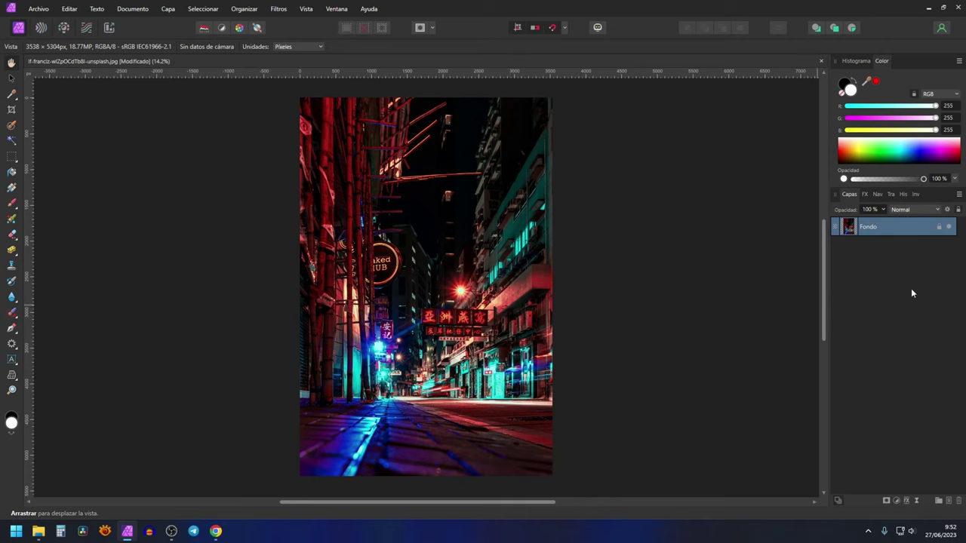
- Darken the street photo with a -2.646 Exposición adjustment and list its mask types
click(896, 501)
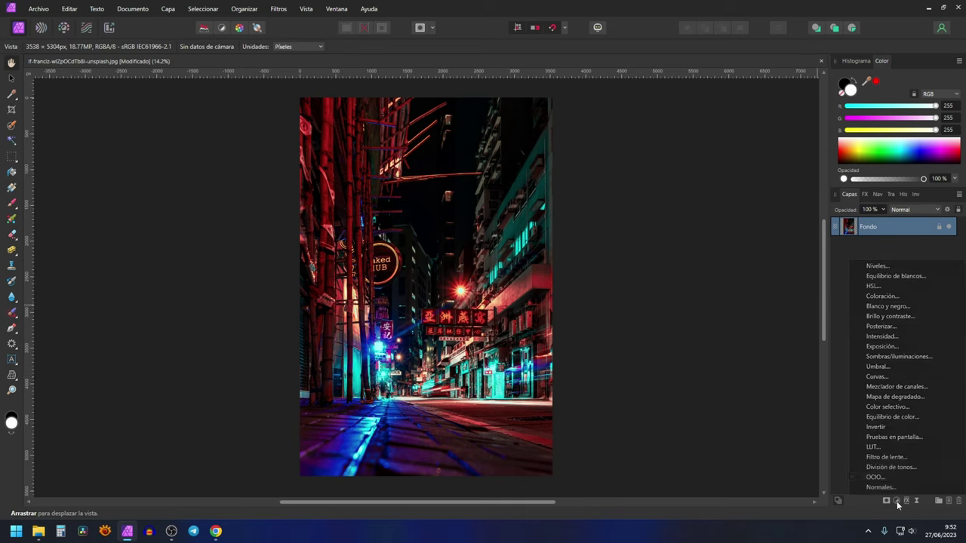
click(898, 347)
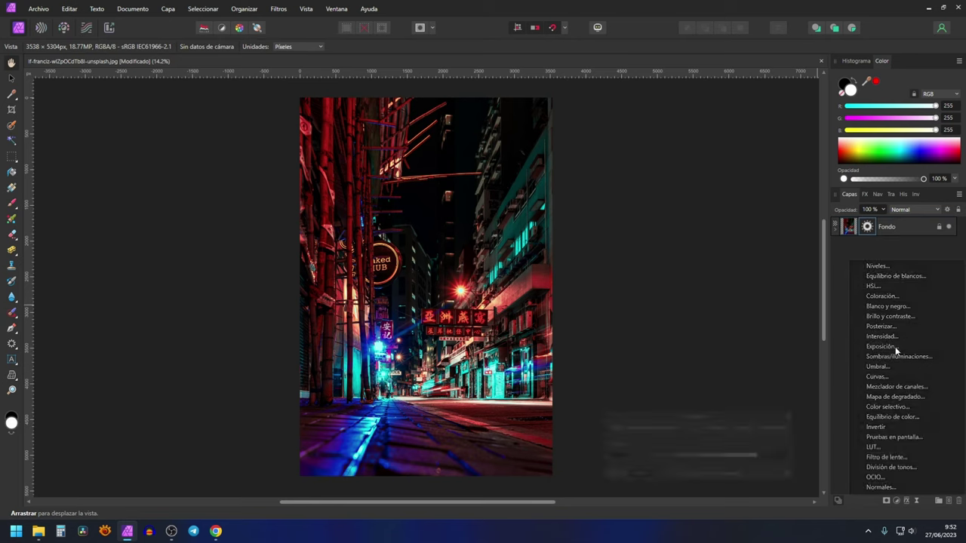
drag(682, 456, 671, 458)
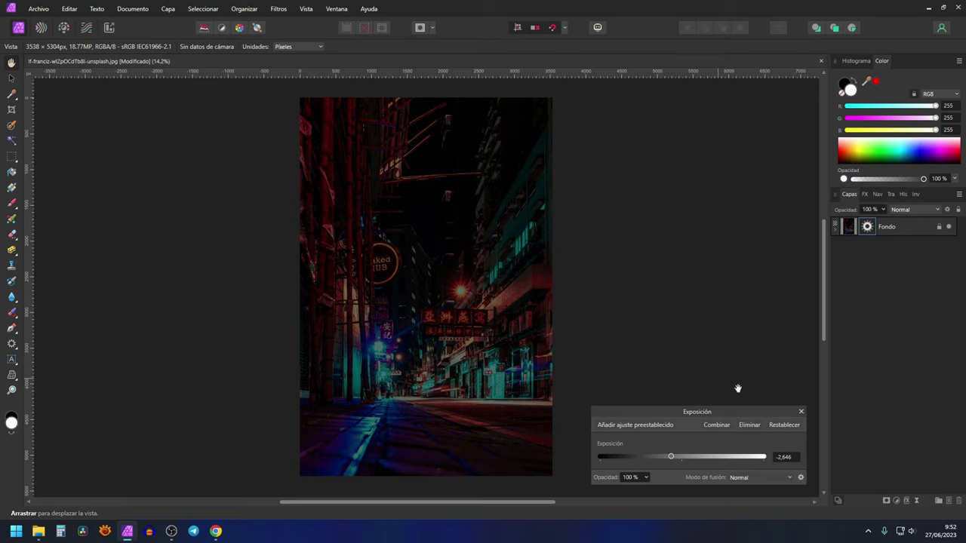
click(801, 413)
click(836, 230)
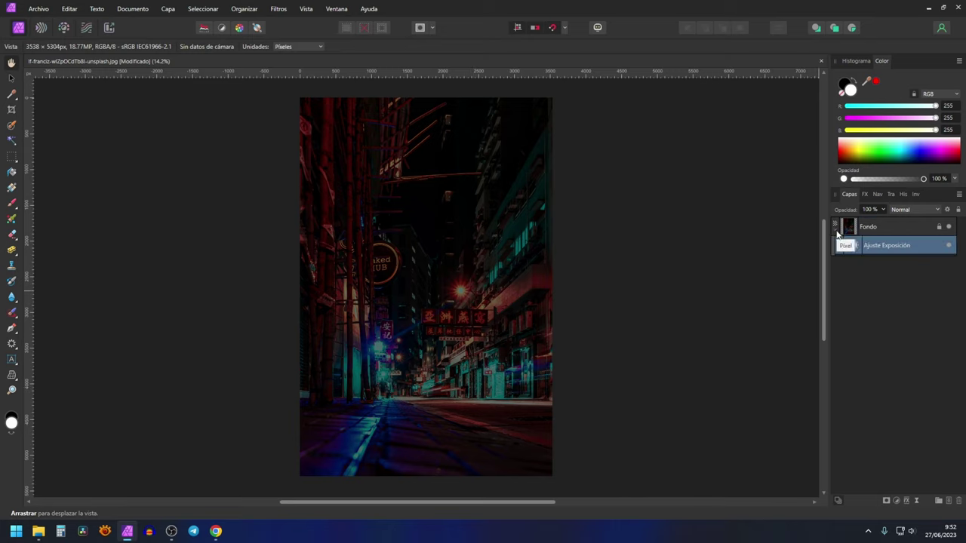
right_click(885, 501)
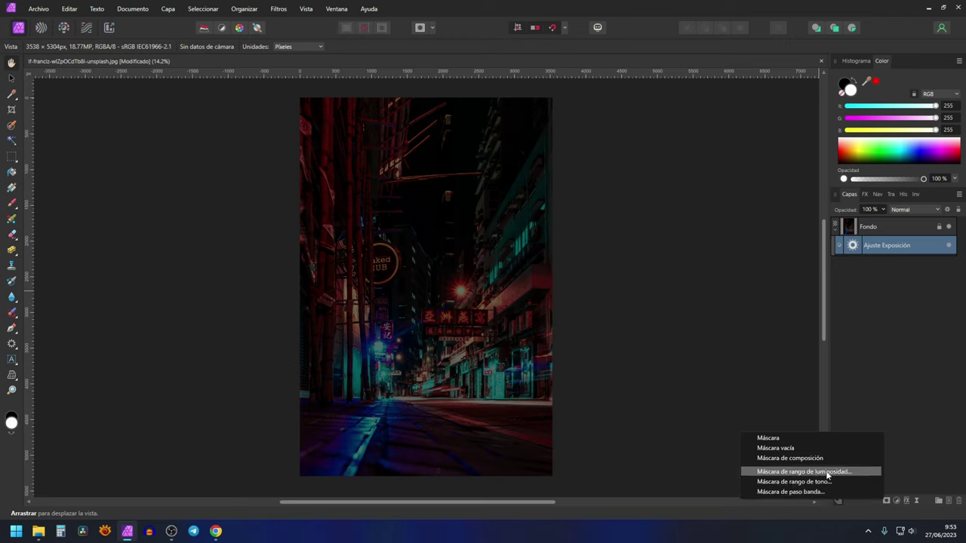
- Nest a luminosity range mask in Ajuste Exposición, bend its curve into an S, and preview it
click(827, 472)
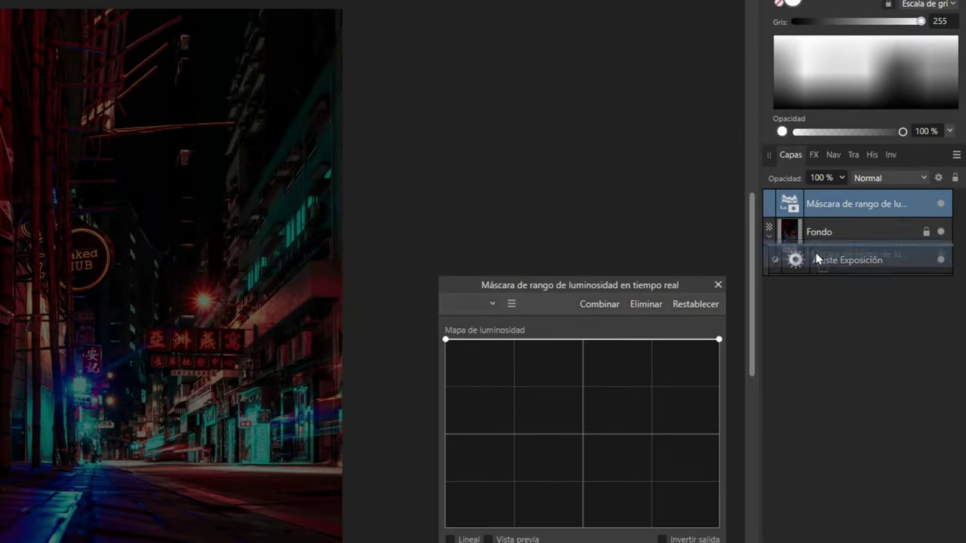
drag(791, 208, 819, 257)
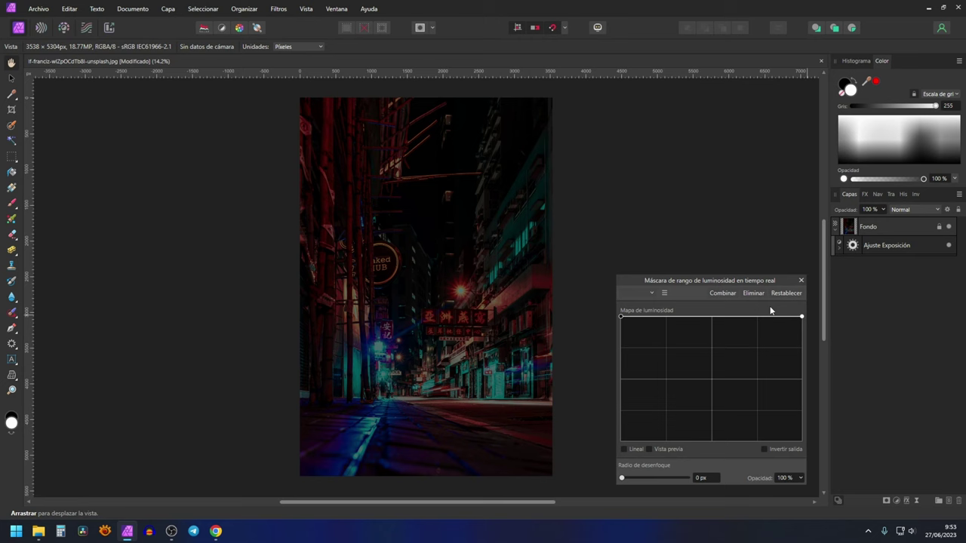
drag(621, 318, 632, 435)
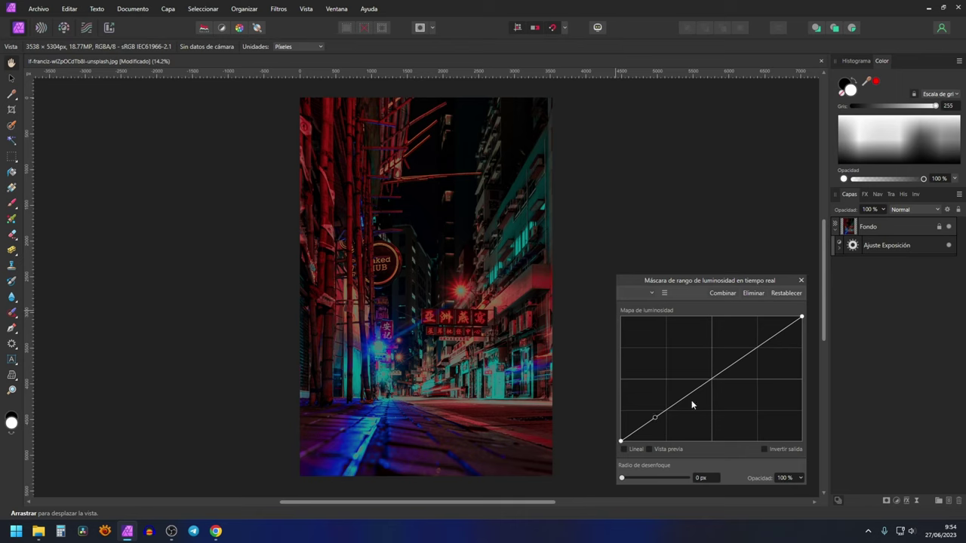
drag(655, 416, 664, 427)
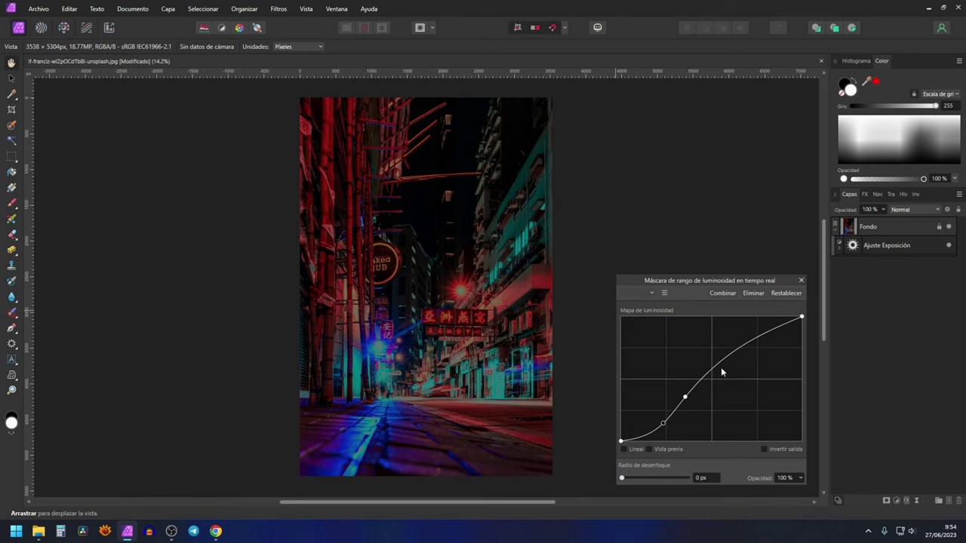
click(649, 449)
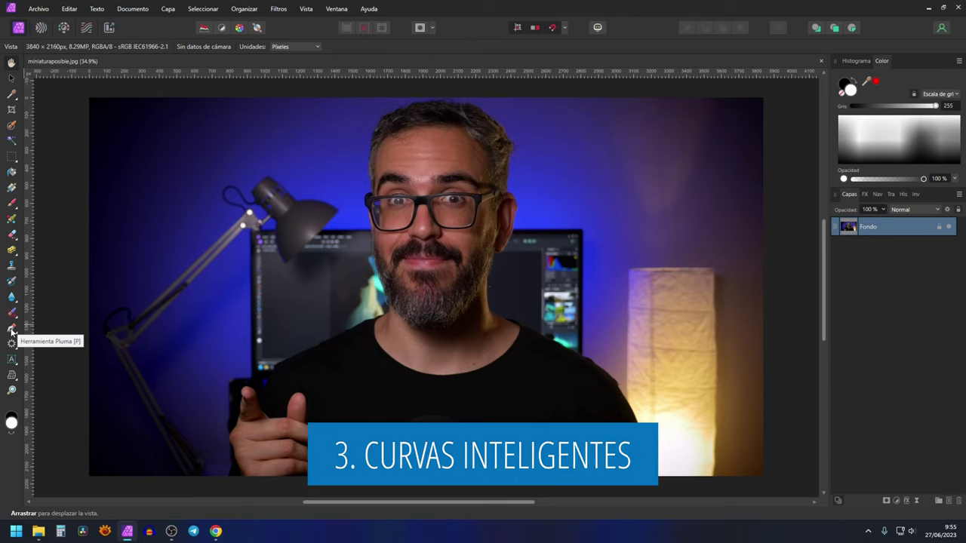
- With the smart-curve Pen, start a curved path up the hand's left edge
click(11, 328)
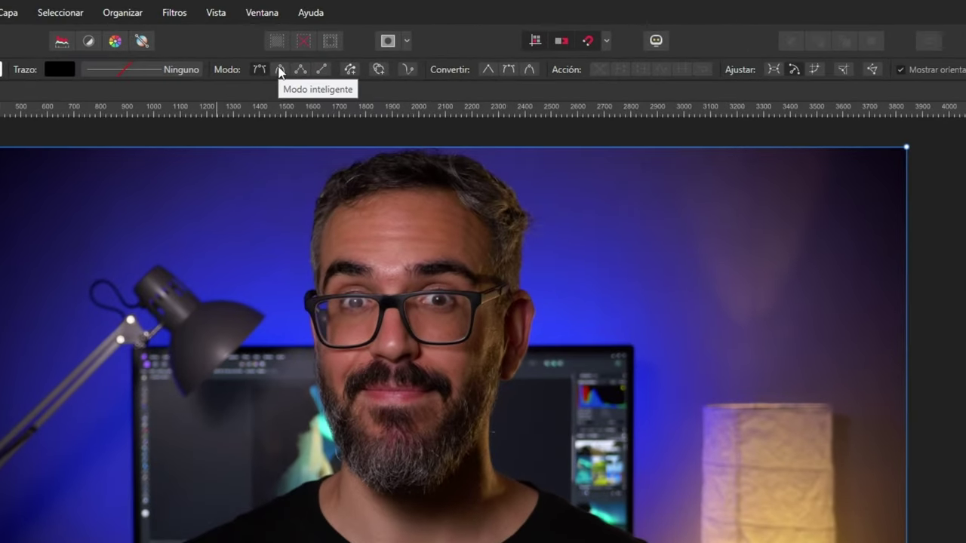
click(279, 69)
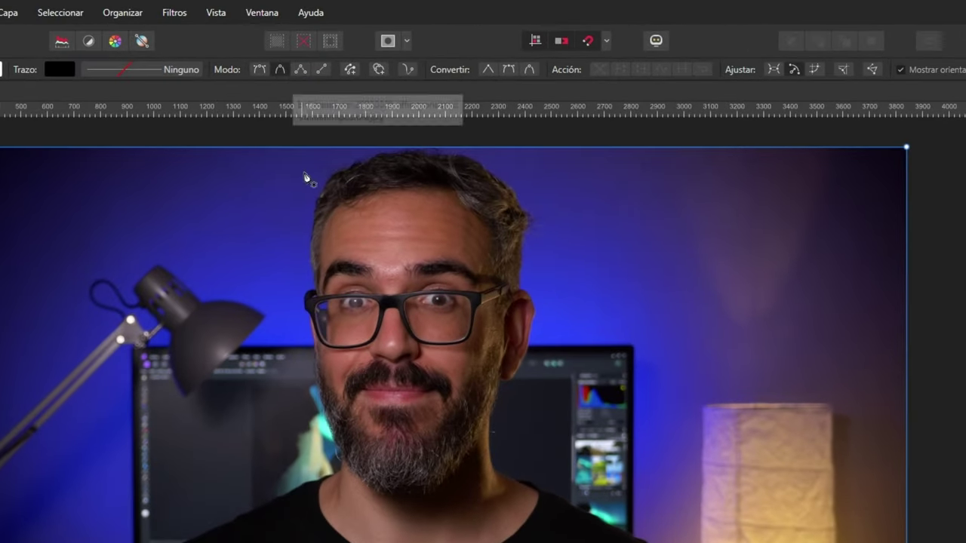
click(106, 384)
click(235, 428)
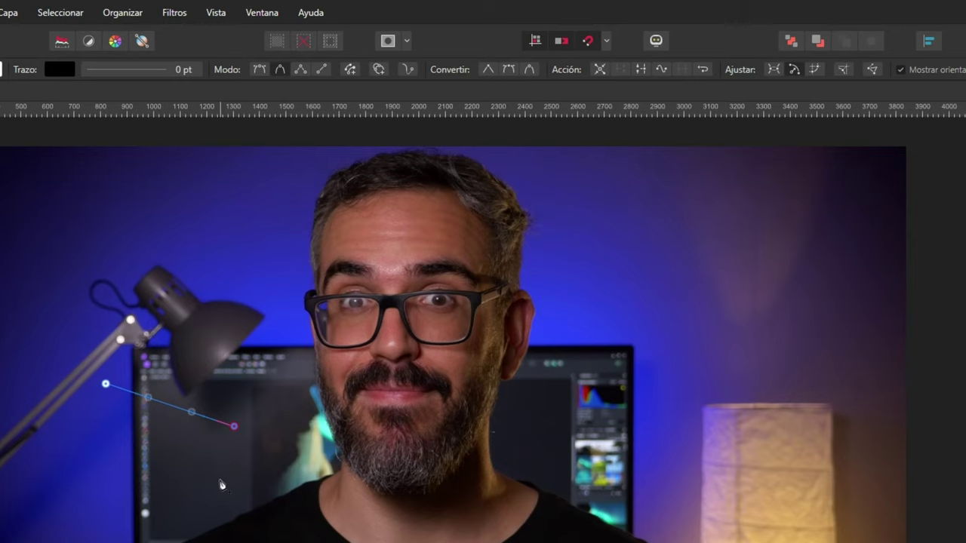
drag(233, 426, 223, 477)
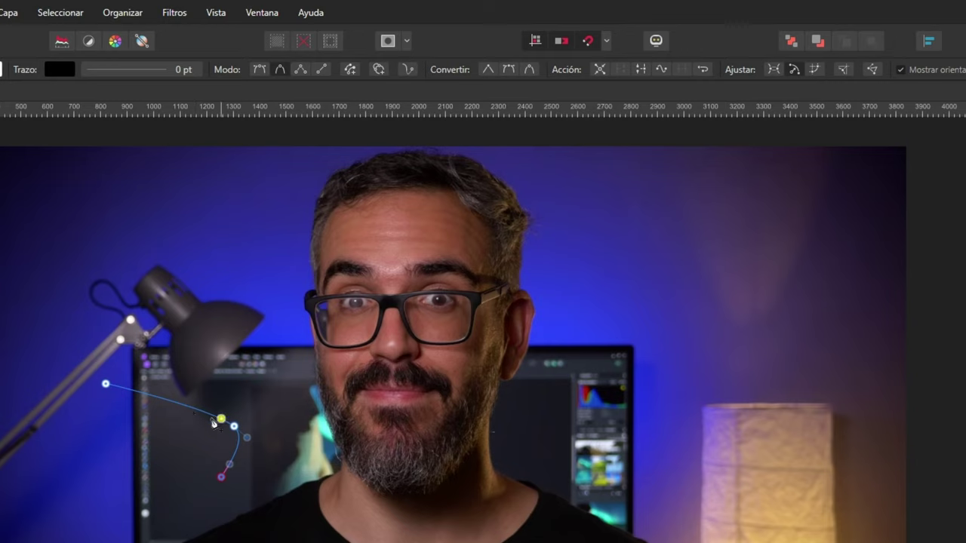
drag(246, 437, 236, 437)
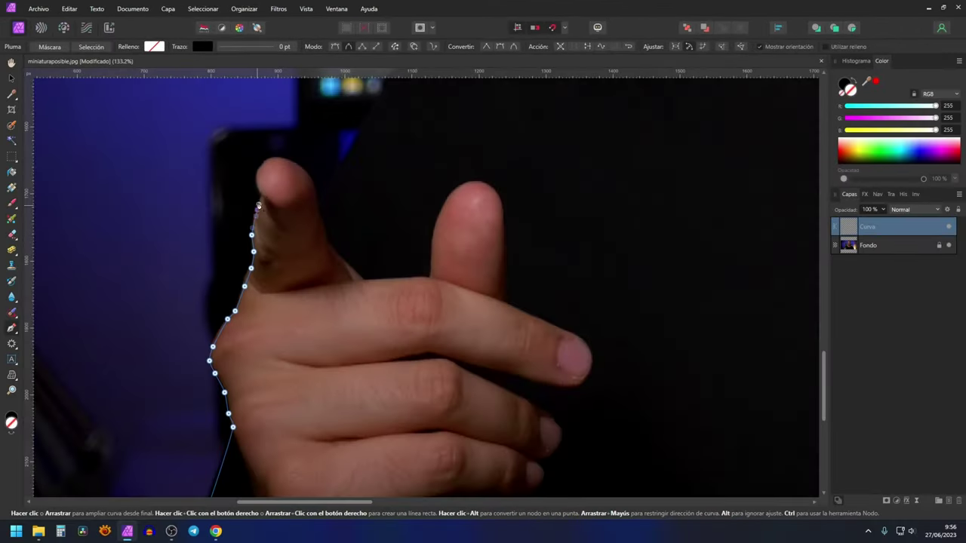
- Add nodes along the thumb's outline up to its tip
click(261, 193)
click(258, 167)
click(274, 158)
click(287, 161)
click(302, 167)
key(a)
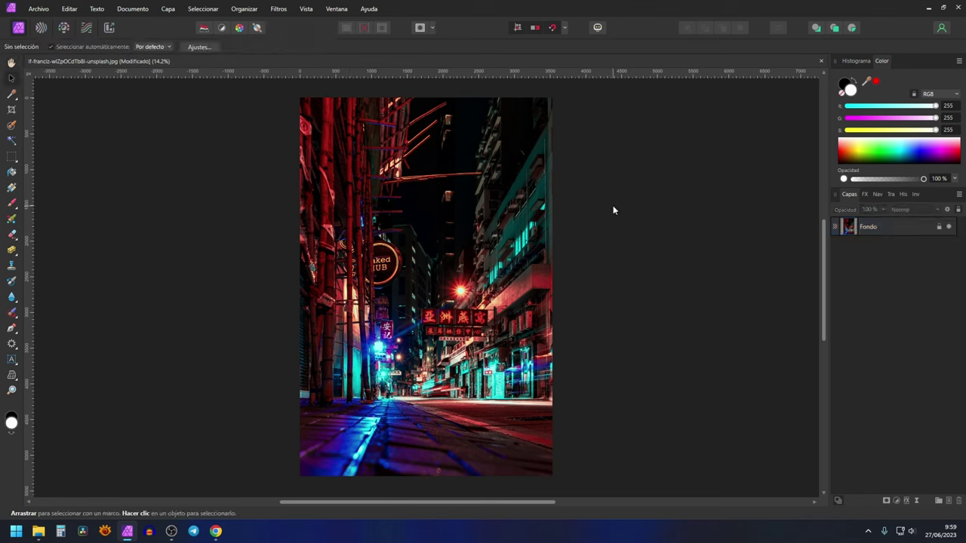
- Add a mask layer to the street photo and set black as the brush colour
click(168, 8)
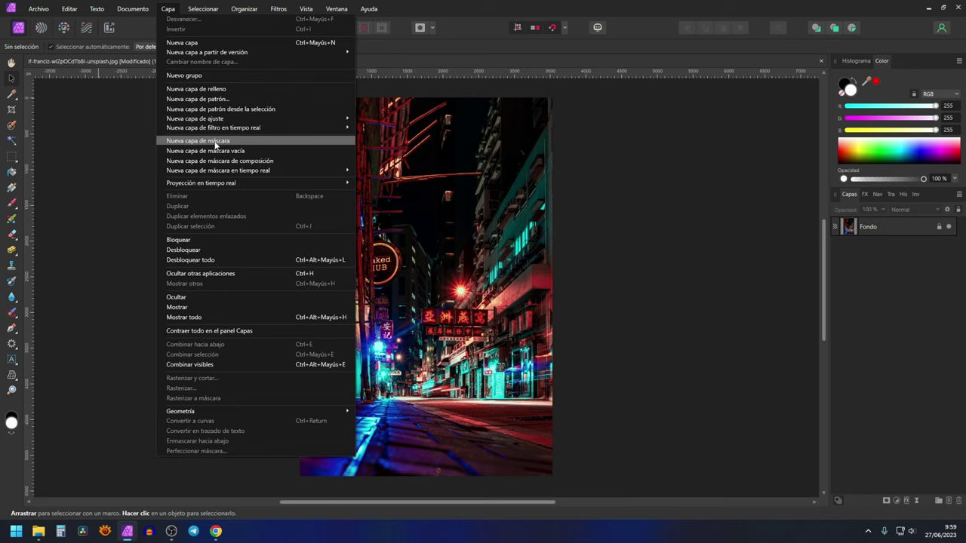
click(217, 143)
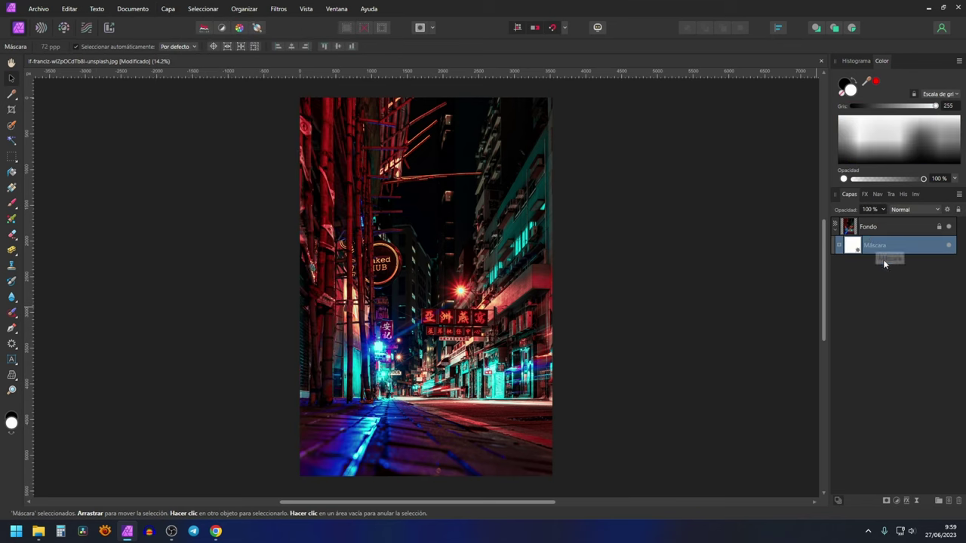
click(11, 203)
key(x)
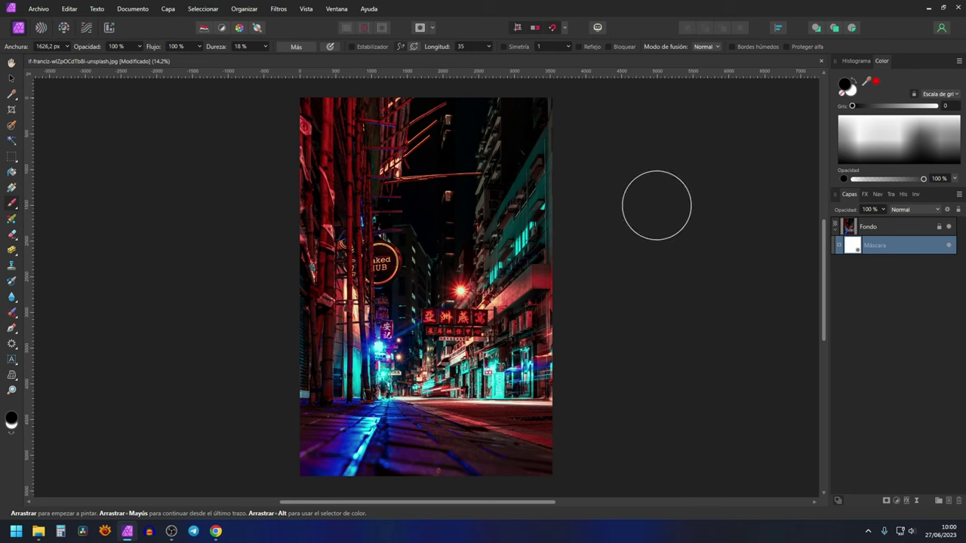
- Dock the Brushes panel and mask out the lower-left with a large Acrílico mate 02 brush
click(337, 8)
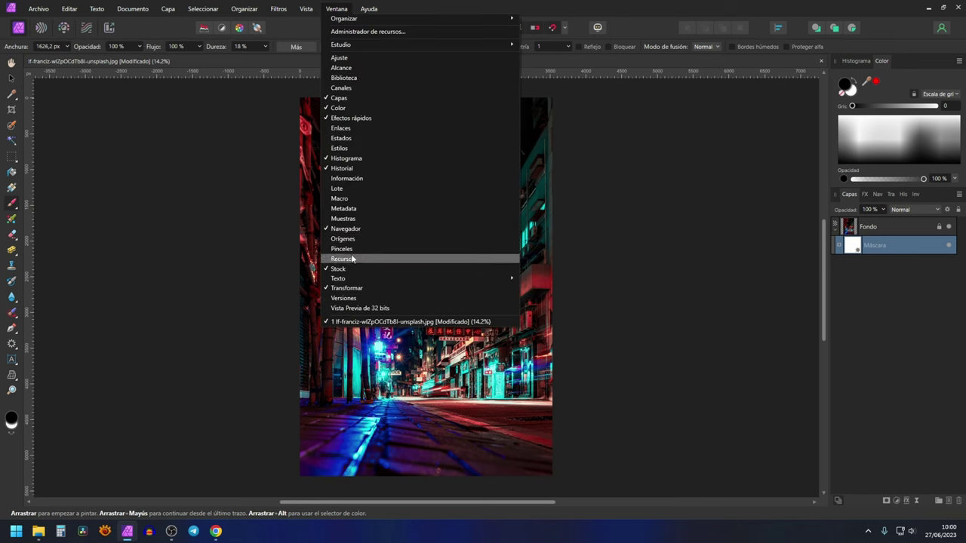
click(342, 249)
drag(813, 199, 914, 196)
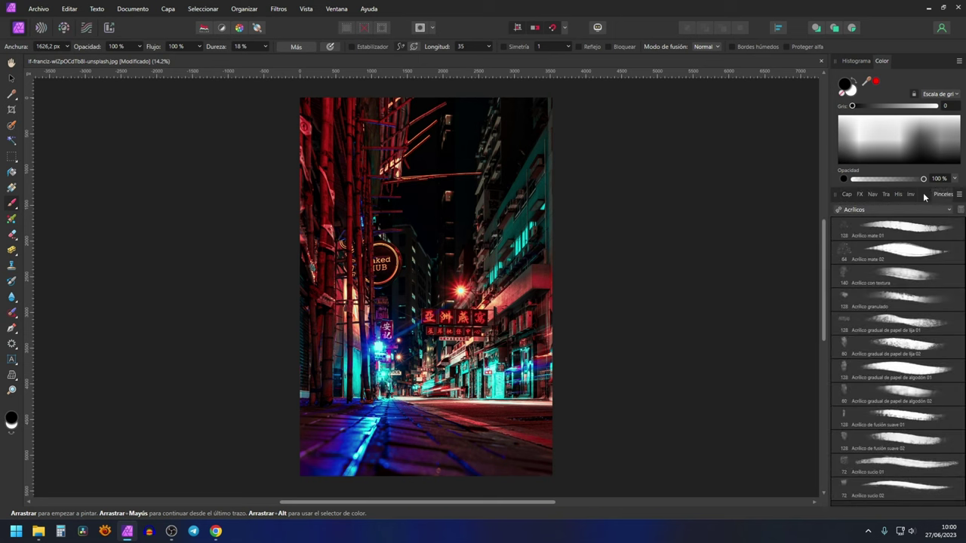
click(903, 249)
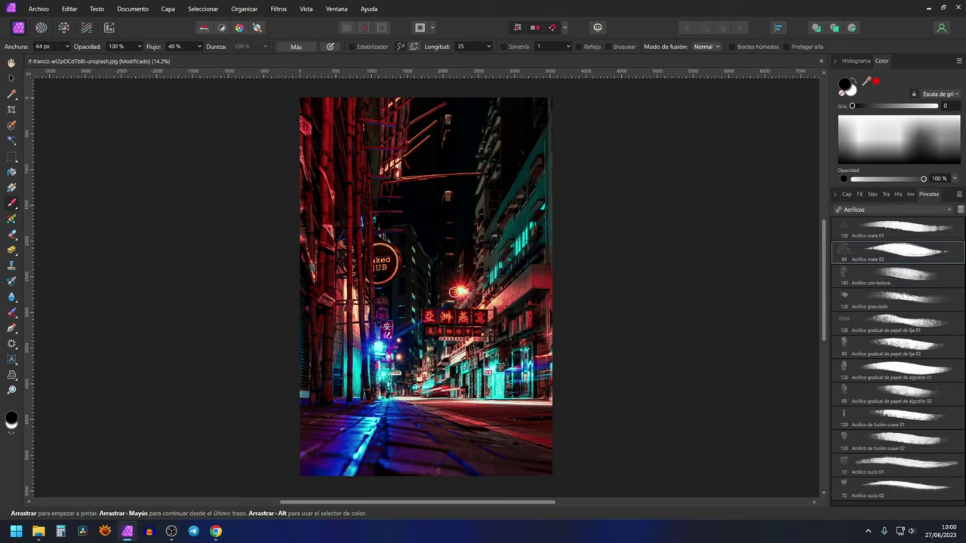
key(bracketright)
key(bracketright)
key(bracketright)
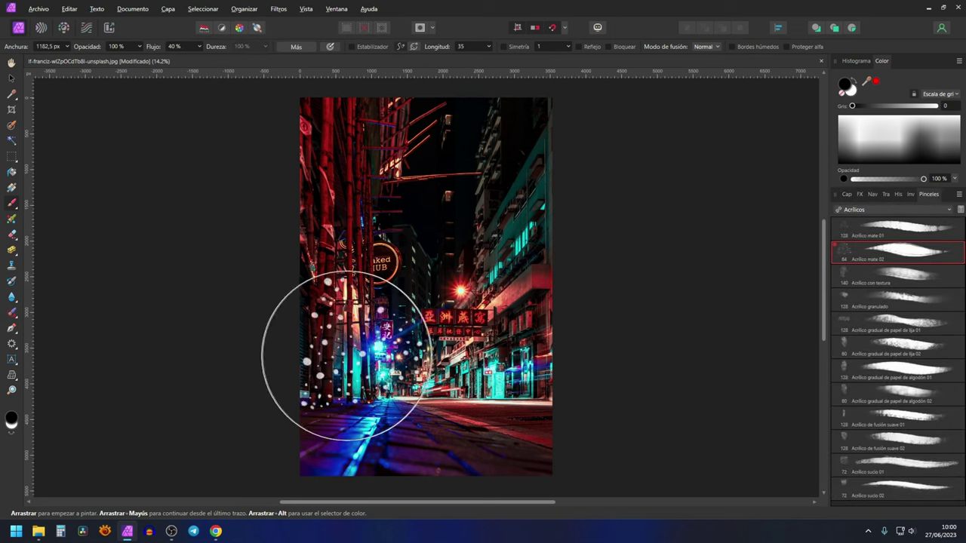
drag(347, 355, 422, 411)
drag(550, 203, 589, 90)
key(ctrl+z)
key(F7)
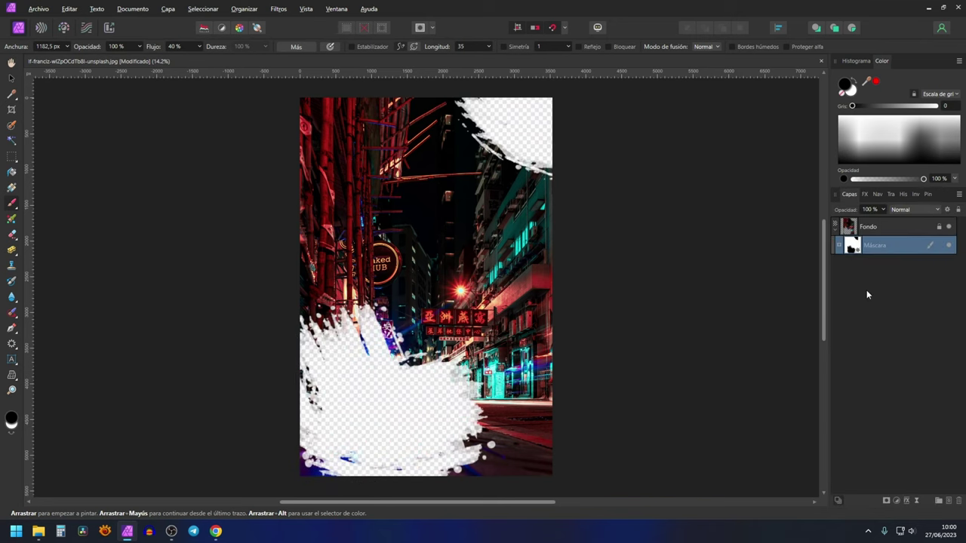
- Add a second mask layer and paint diagonal streaks with the Acrílico con textura brush
key(ctrl+j)
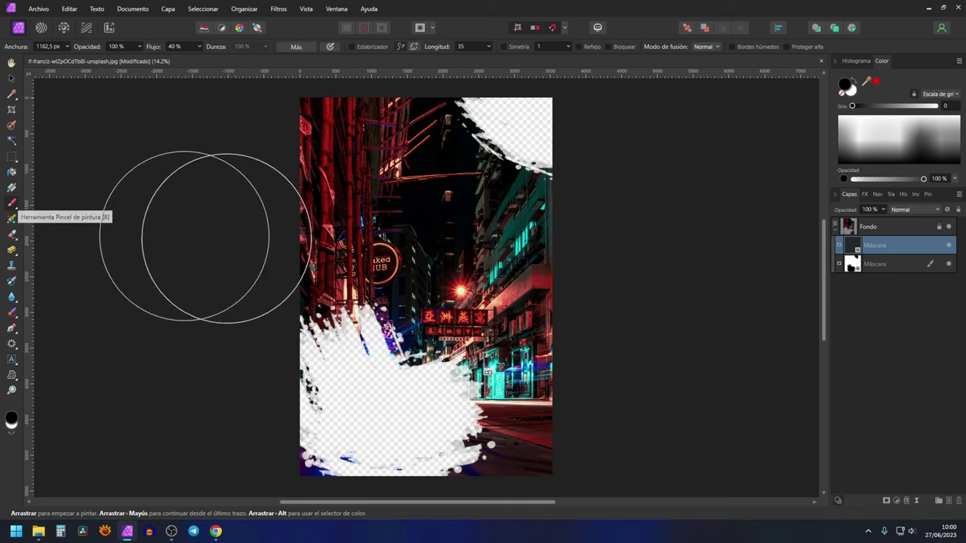
click(927, 194)
click(898, 276)
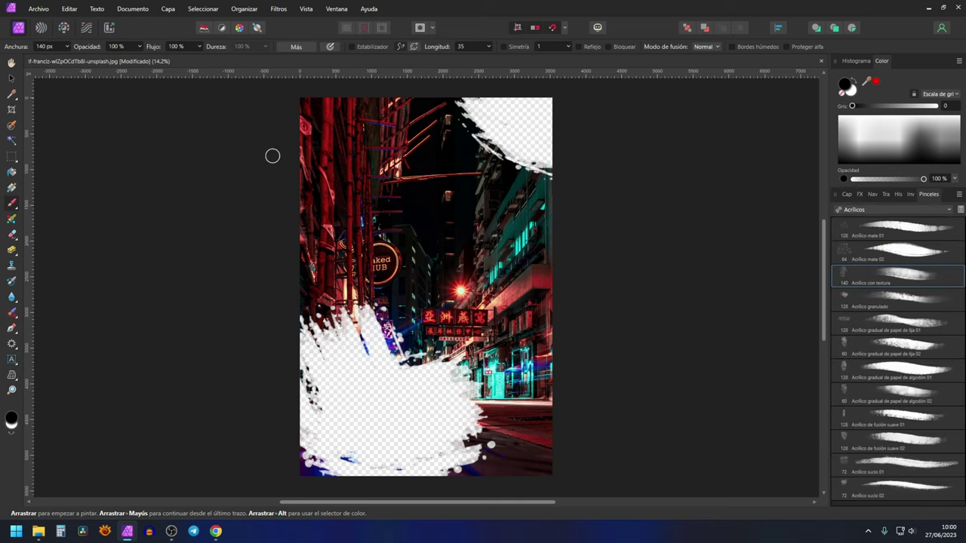
drag(292, 139, 421, 217)
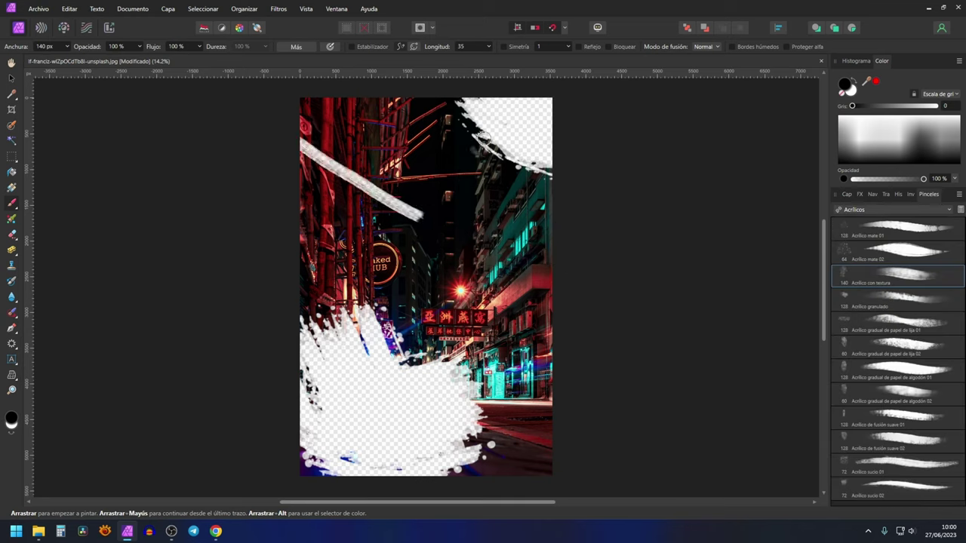
drag(461, 102, 427, 160)
key(F7)
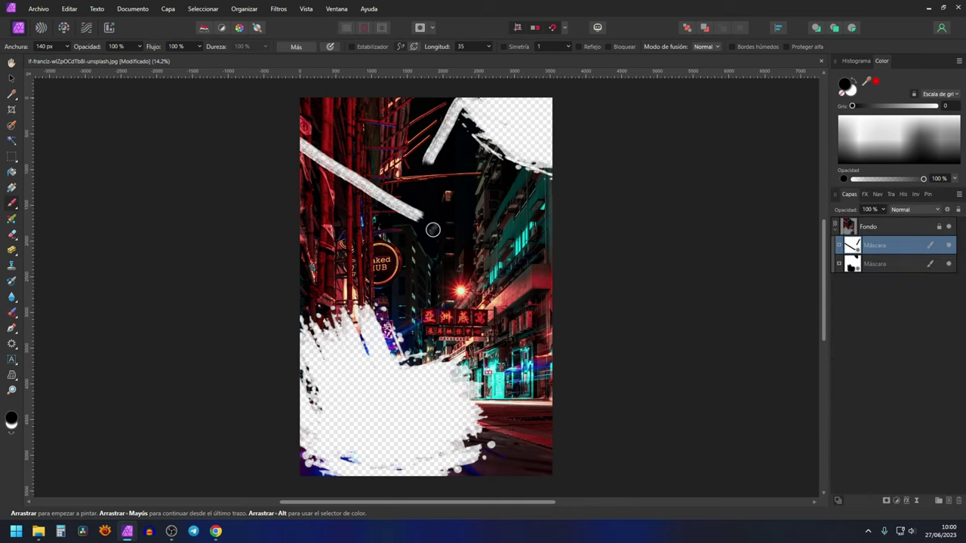
- Put both Máscara layers into a new Máscara de composición on Fondo and expand it
click(877, 233)
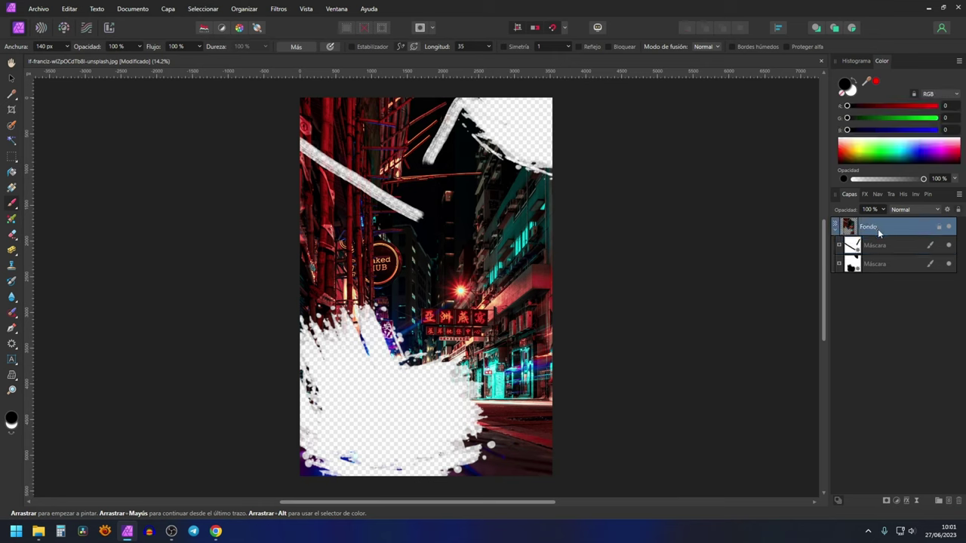
click(168, 9)
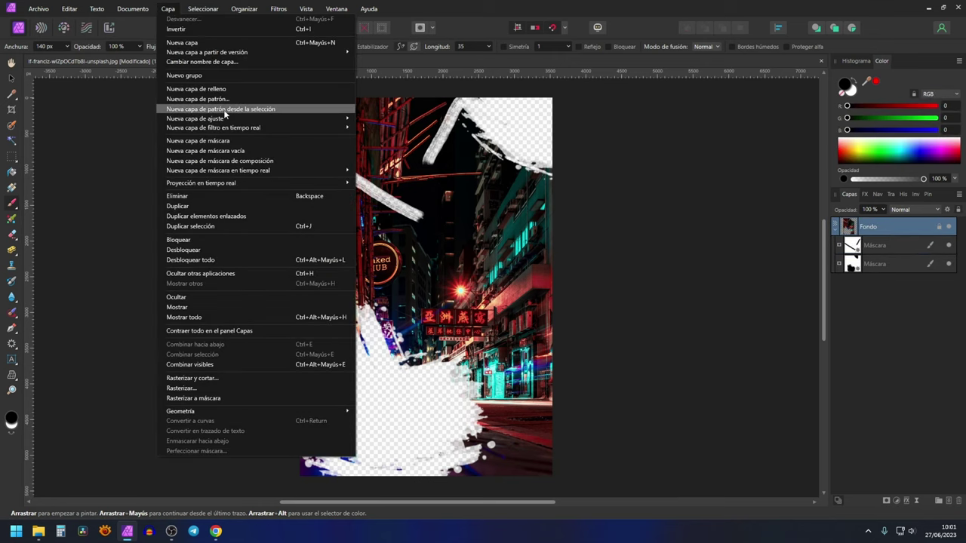
click(228, 161)
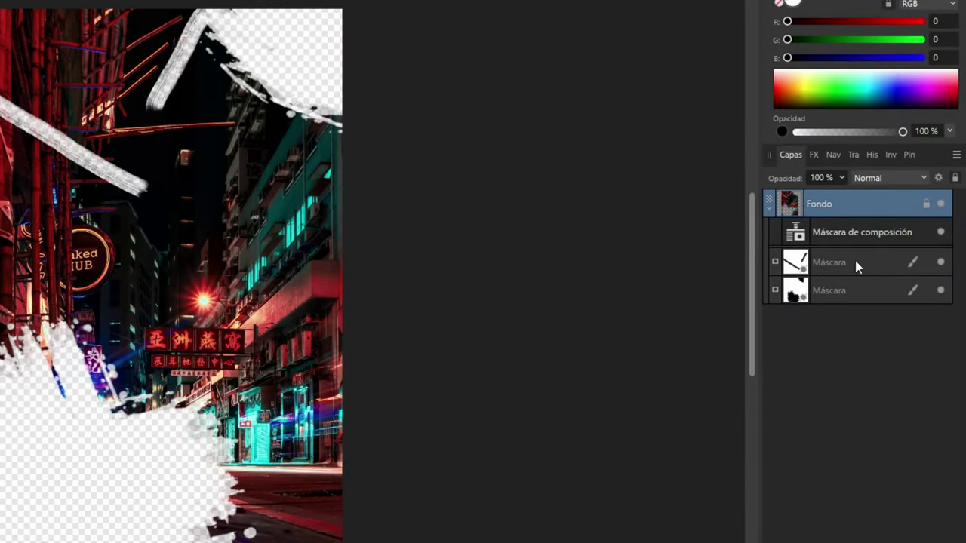
drag(832, 266, 866, 234)
click(772, 228)
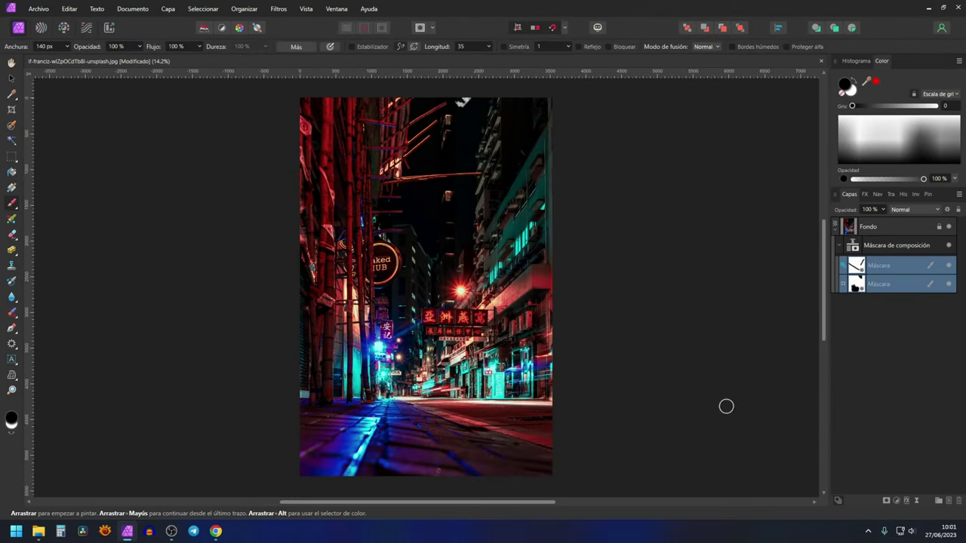
- Show the Añadir/Sustraer/Formar intersección/Xor combine modes for a mask in the compound mask
click(843, 268)
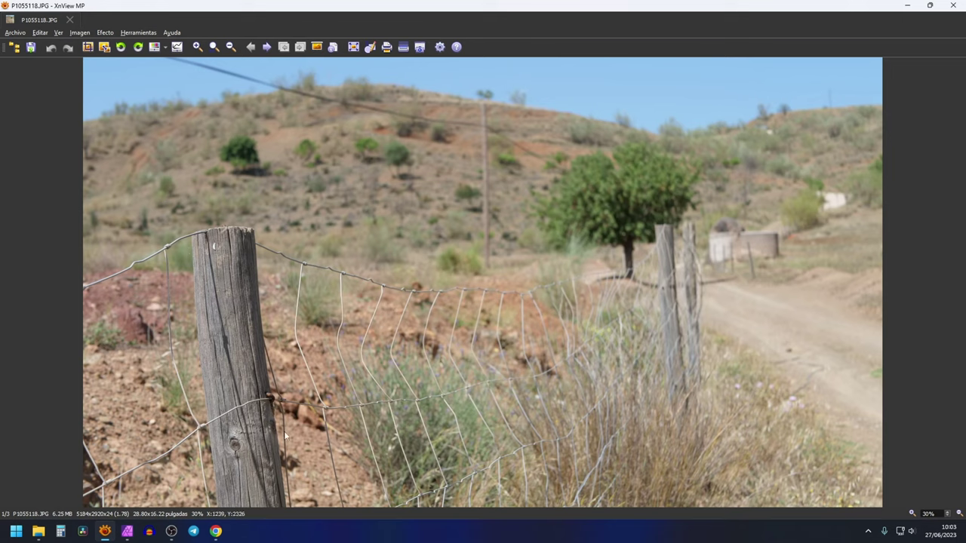
- Review focus-bracketed shots P1055119 and P1055120, then return to Affinity Photo's Archivo menu
key(Right)
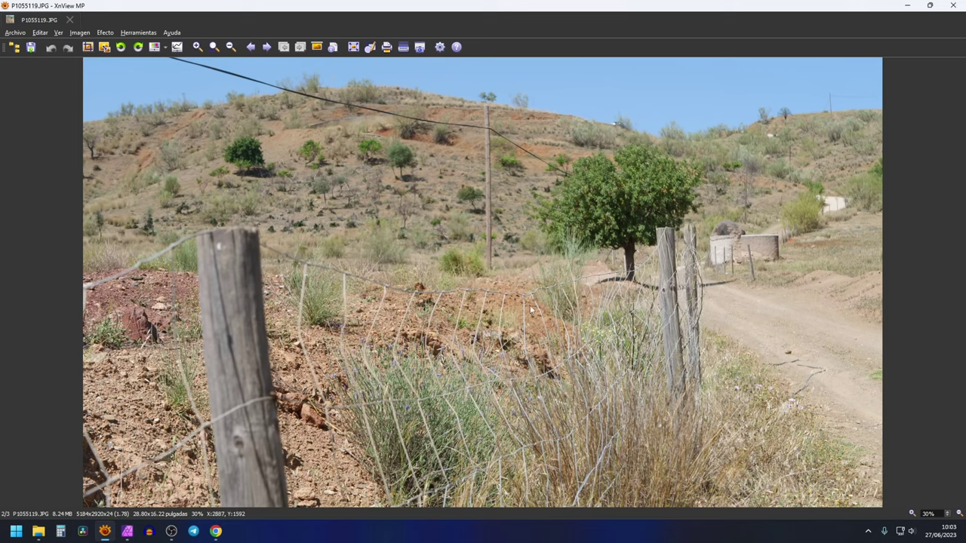
key(Right)
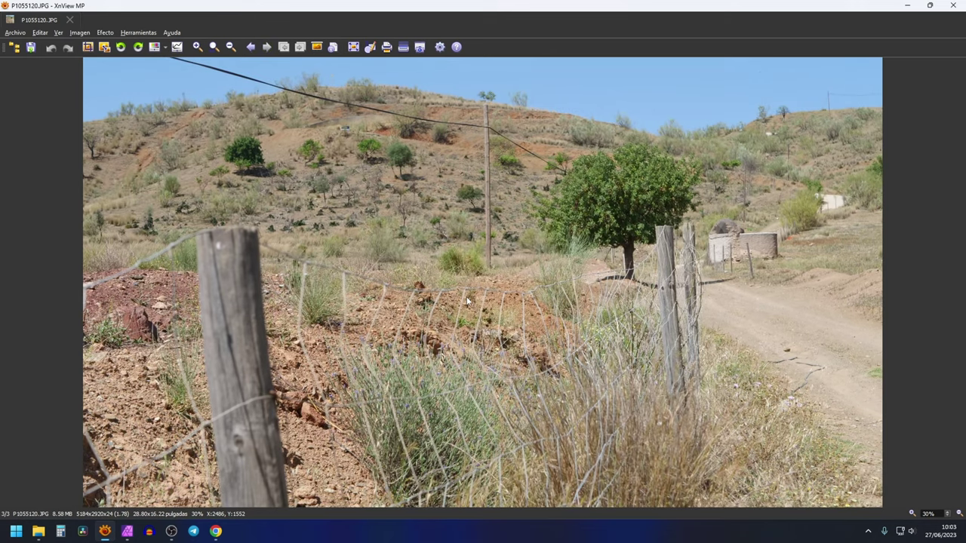
click(953, 9)
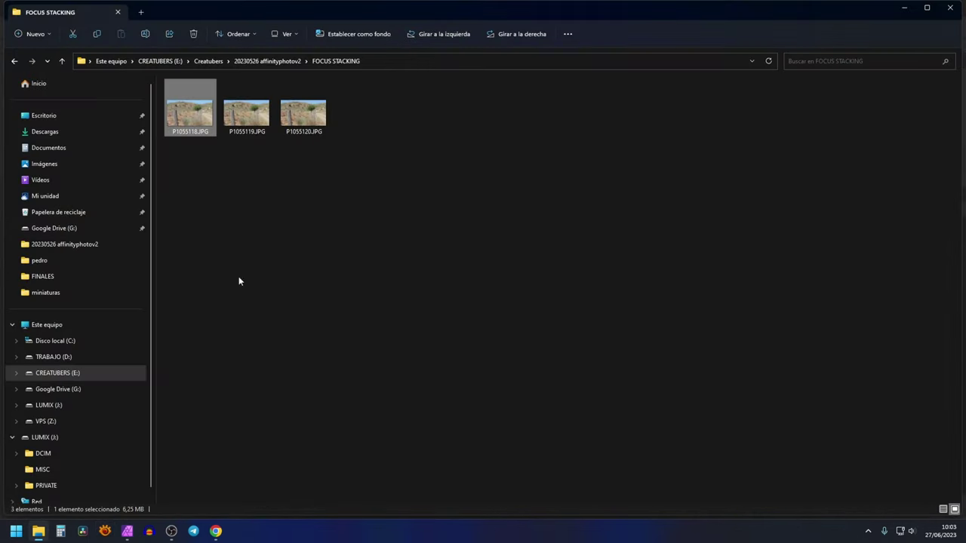
click(127, 531)
click(46, 11)
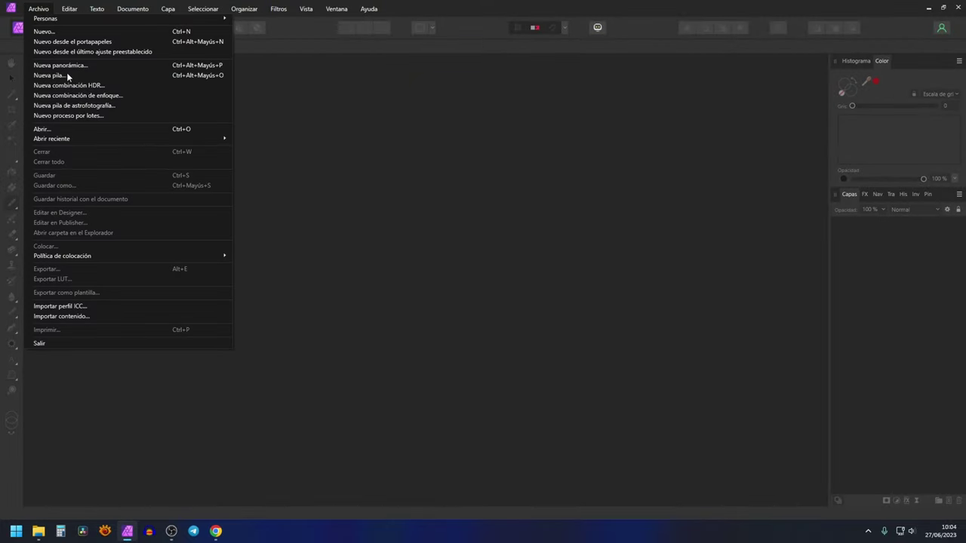
- Focus-merge the photos P1055118, P1055119 and P1055120 with Nueva combinación de enfoque
click(67, 97)
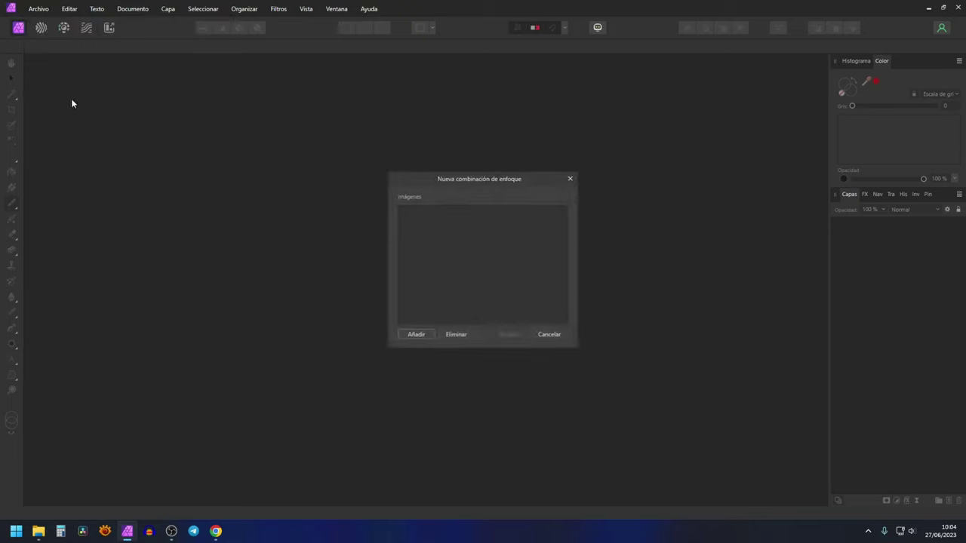
click(415, 337)
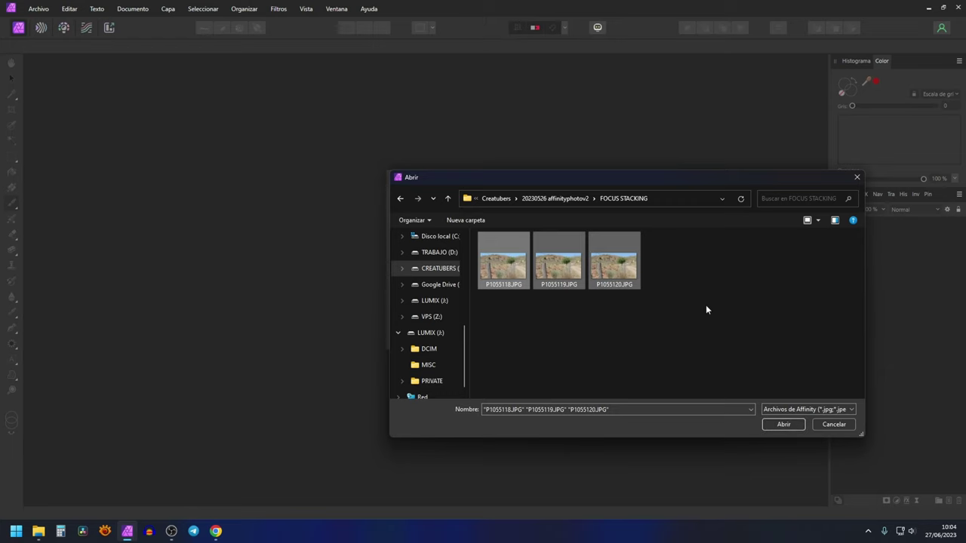
click(783, 424)
click(504, 337)
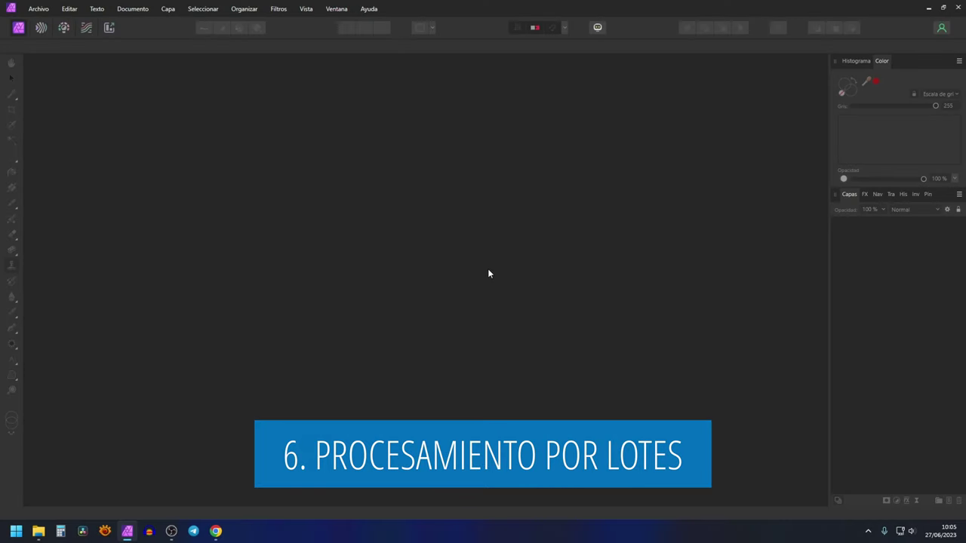
- Start a new batch job with the three FOCUS STACKING JPGs as sources
click(36, 9)
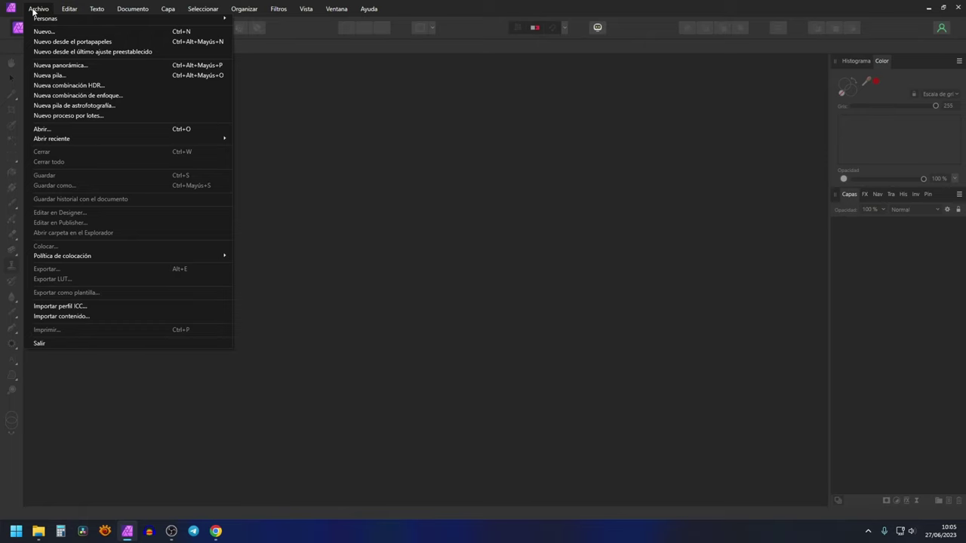
click(33, 11)
click(46, 9)
click(84, 118)
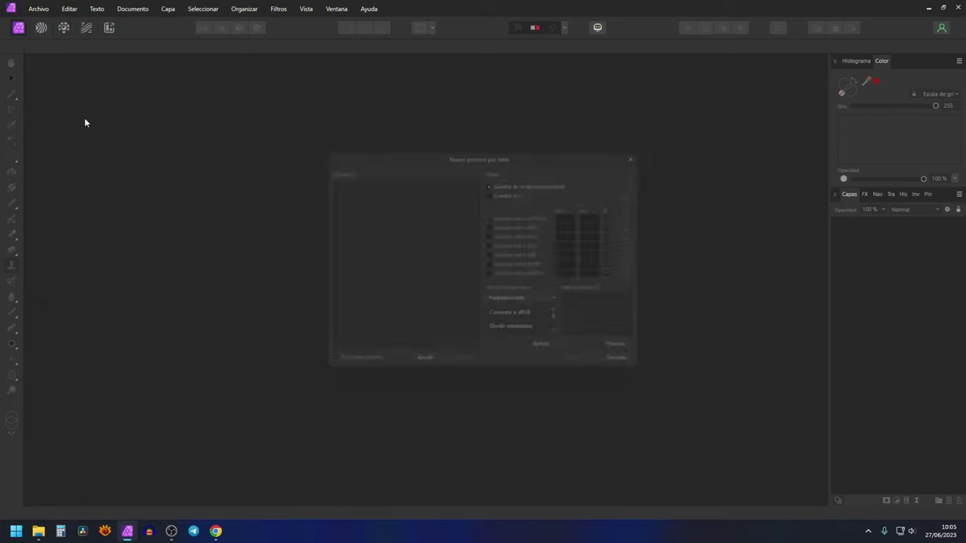
click(427, 369)
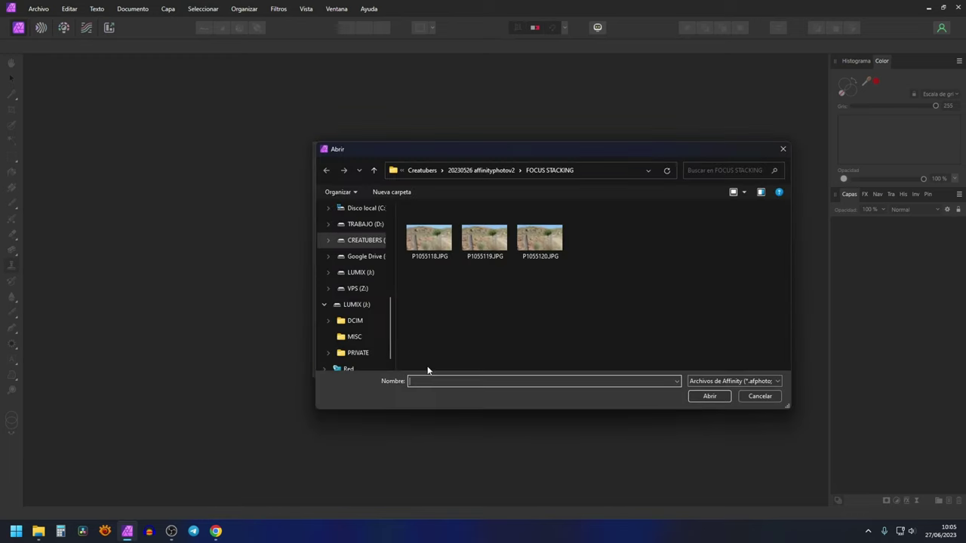
drag(418, 282, 560, 242)
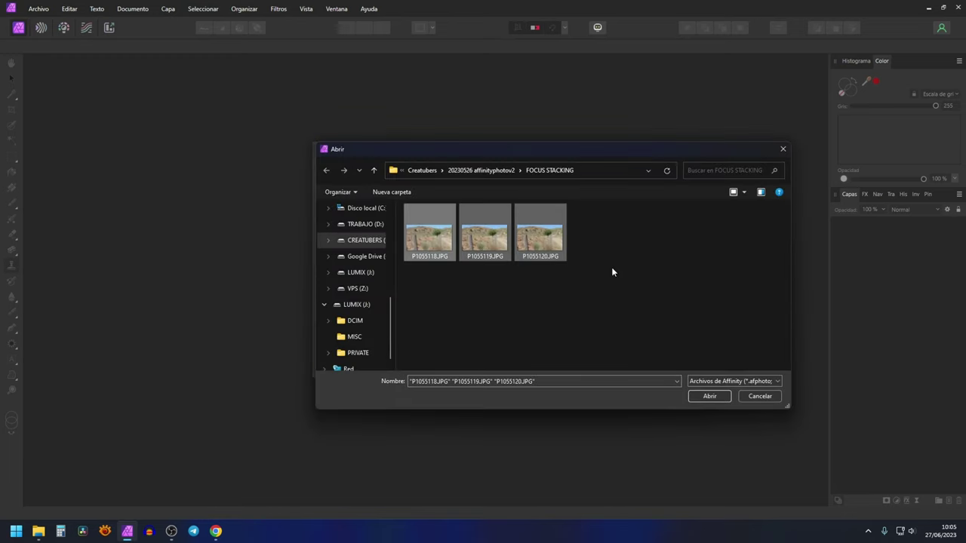
click(710, 396)
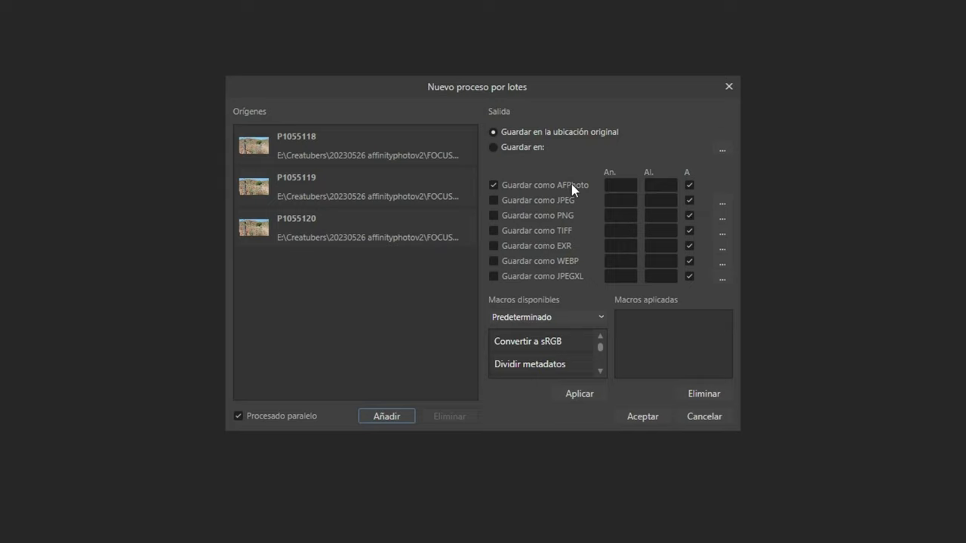
- Review the batch job's JPEG output and macro options
click(722, 204)
drag(600, 349, 602, 359)
scroll(602, 349, up, 1)
scroll(601, 347, up, 1)
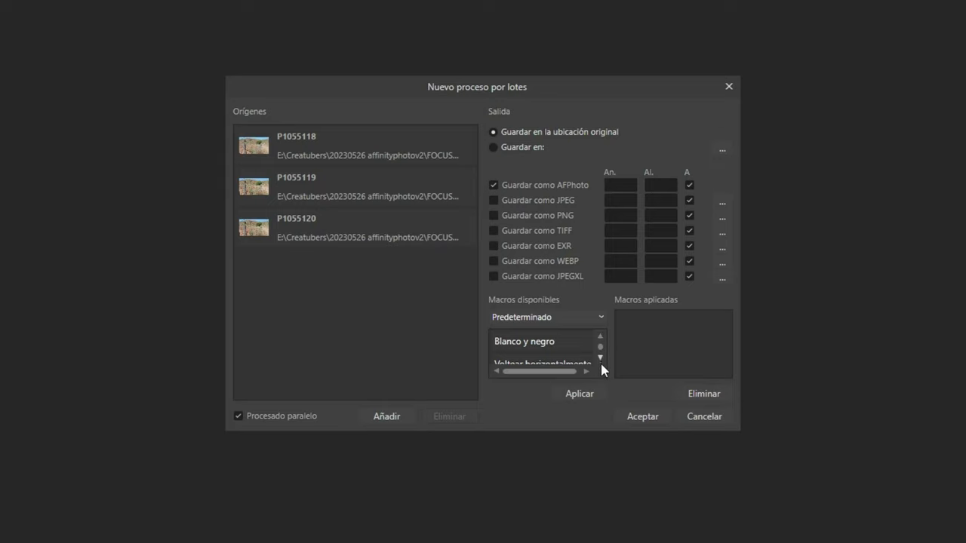
click(601, 358)
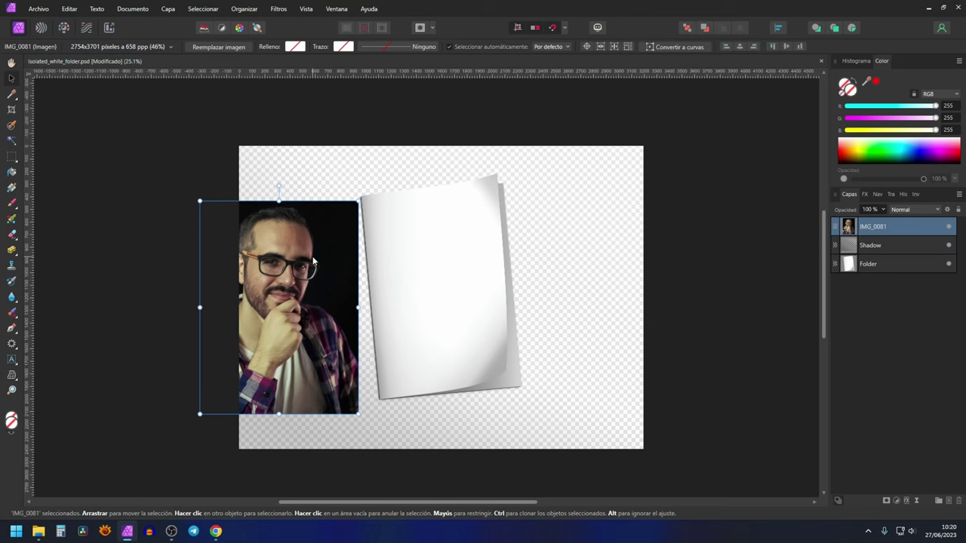
- Position the IMG_0081 portrait over the white folder, ready for Mesh Warp
drag(313, 261, 305, 256)
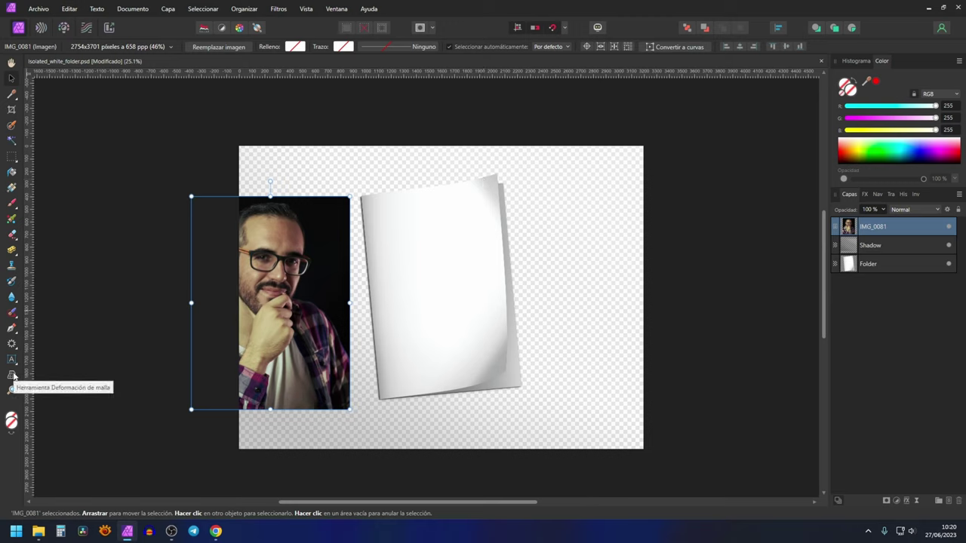
drag(226, 227, 333, 222)
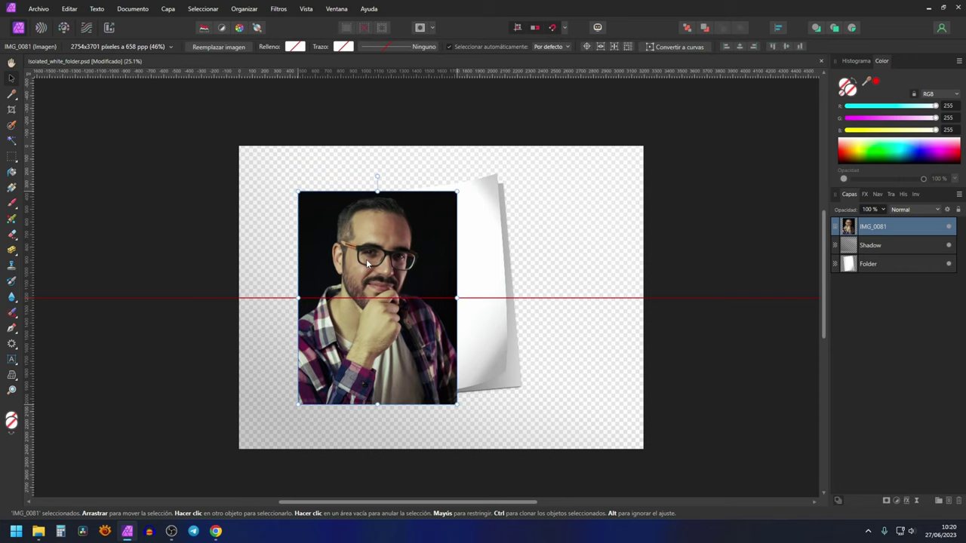
key(ctrl+z)
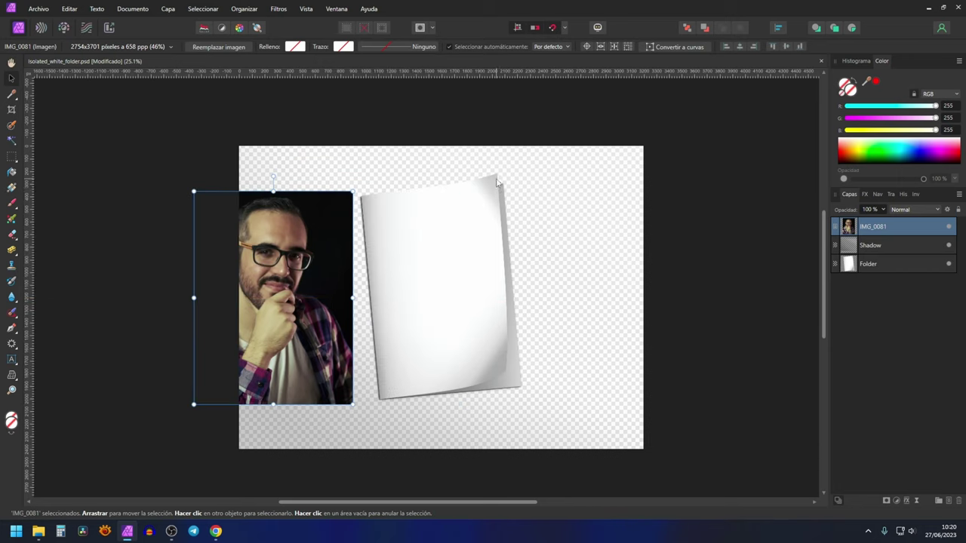
mouse_move(292, 280)
mouse_down()
mouse_move(432, 278)
mouse_move(473, 302)
mouse_up()
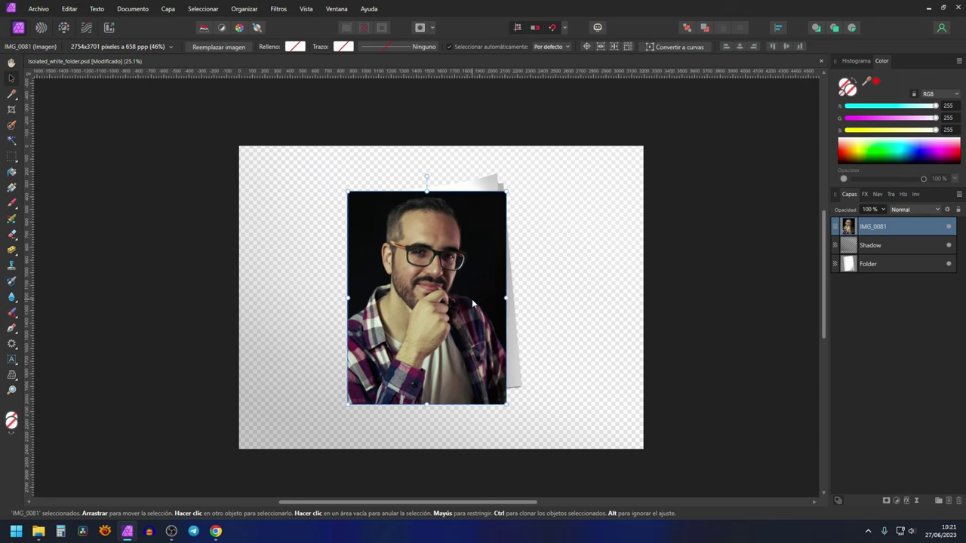
click(12, 377)
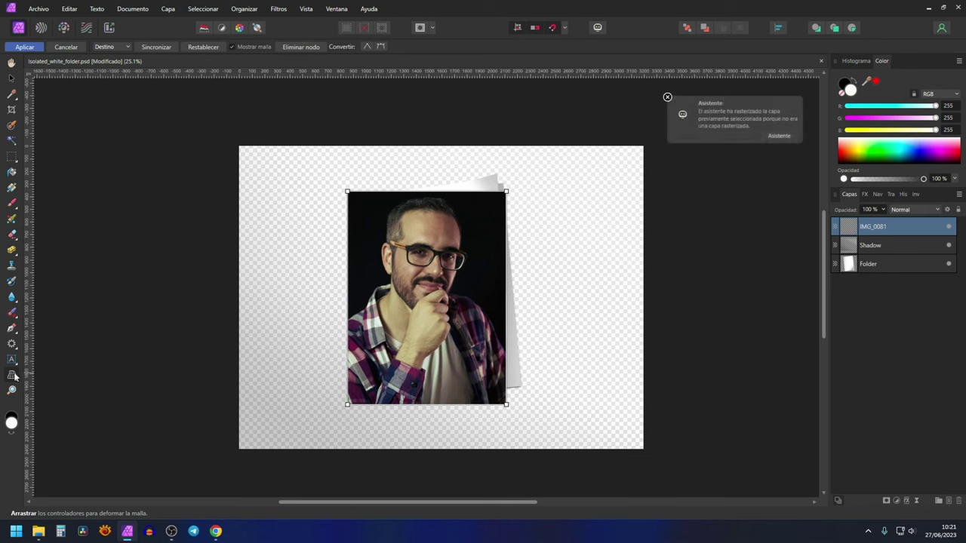
- Warp the portrait's corner and curled edge nodes to match the folder's outline
mouse_move(347, 192)
mouse_down()
mouse_move(377, 216)
mouse_move(361, 199)
mouse_up()
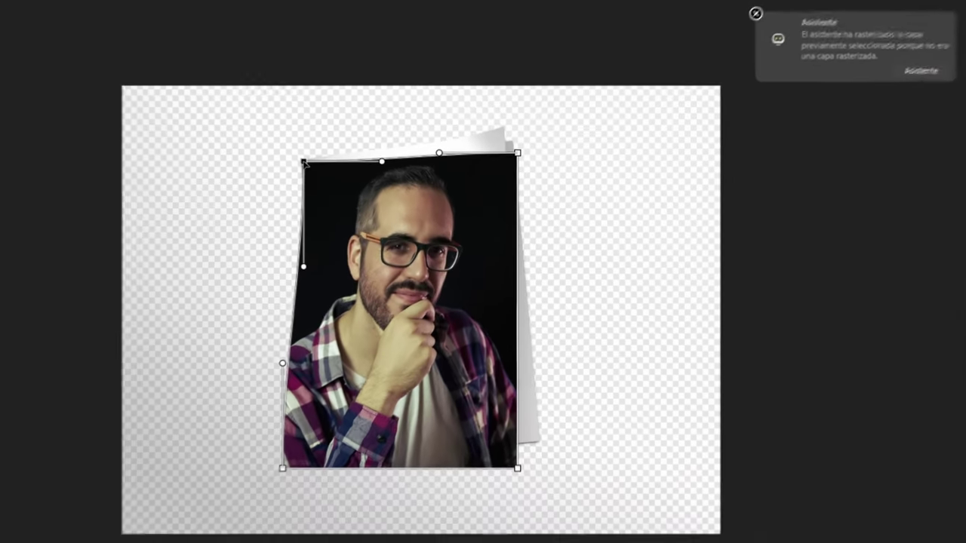
drag(518, 150, 504, 125)
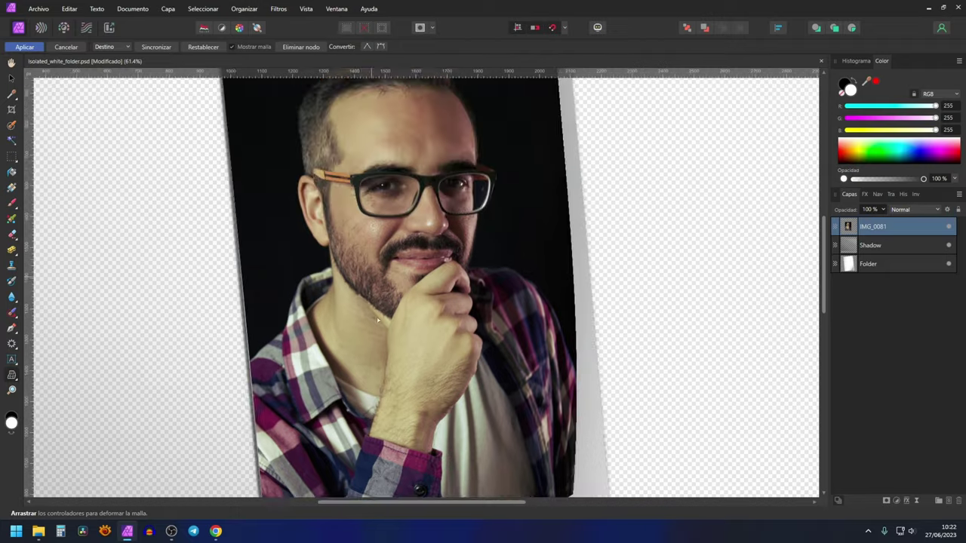
scroll(552, 150, up, 5)
scroll(551, 150, down, 6)
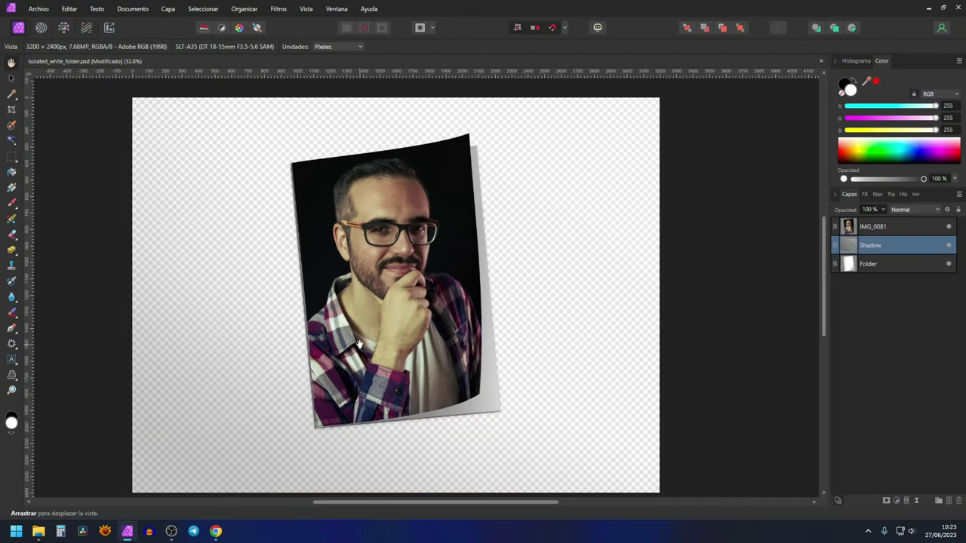
click(36, 9)
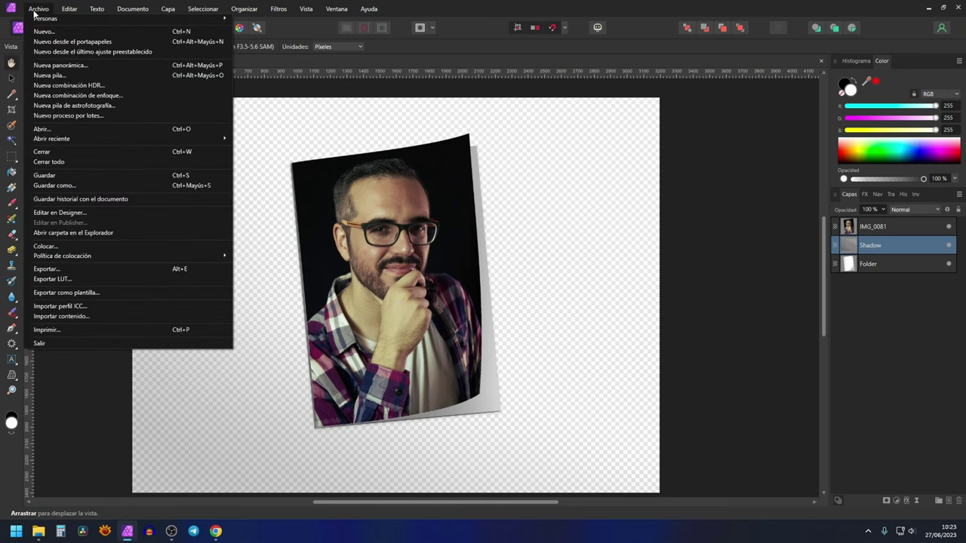
- Set up a JPEG export of the folder mockup at 3200 × 2400 px, quality 100
click(106, 269)
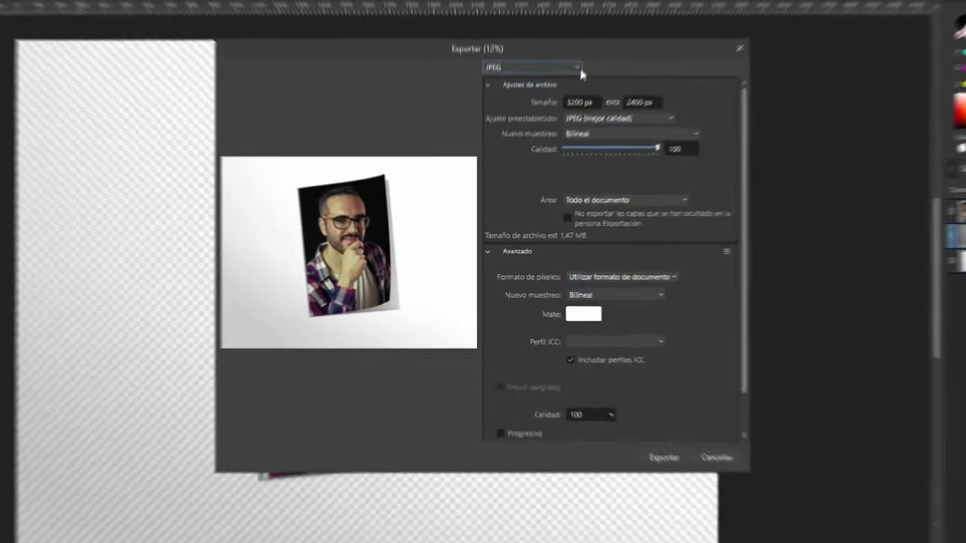
click(548, 118)
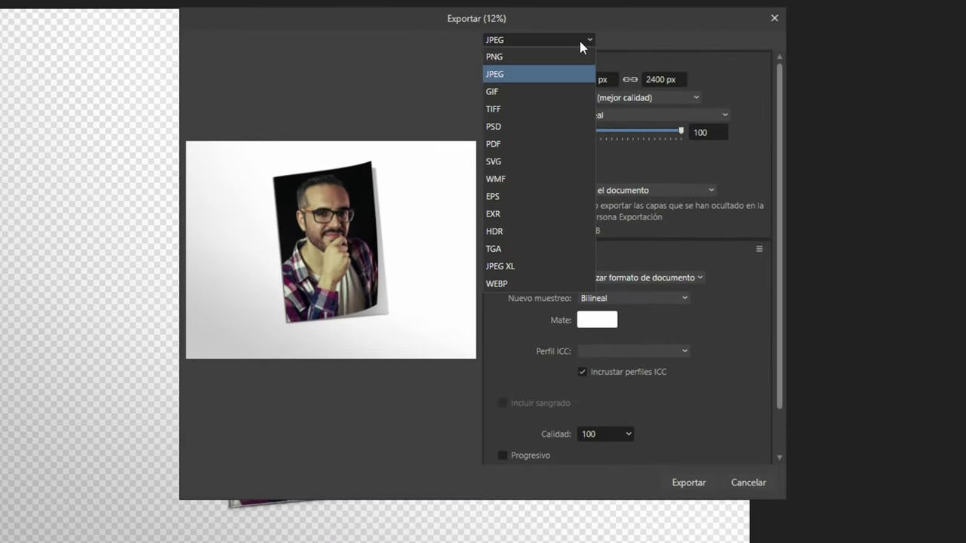